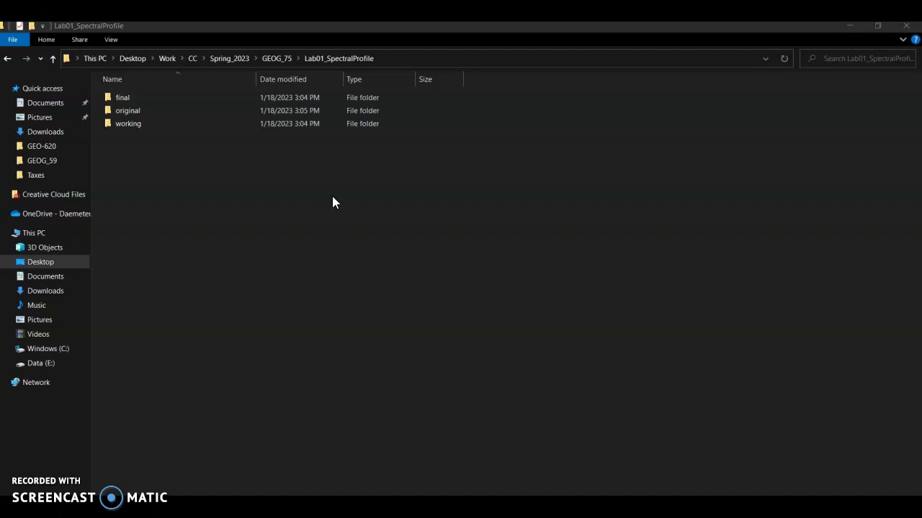
# - Browse the Lab01_SpectralProfile folder, selecting the working and final folders, then clear the selection
pyautogui.click(275, 61)
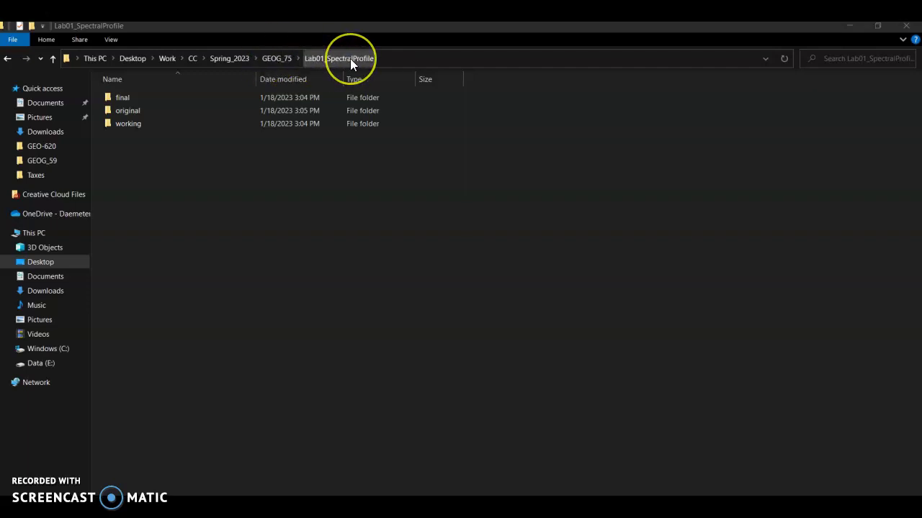
pyautogui.click(351, 218)
pyautogui.click(313, 233)
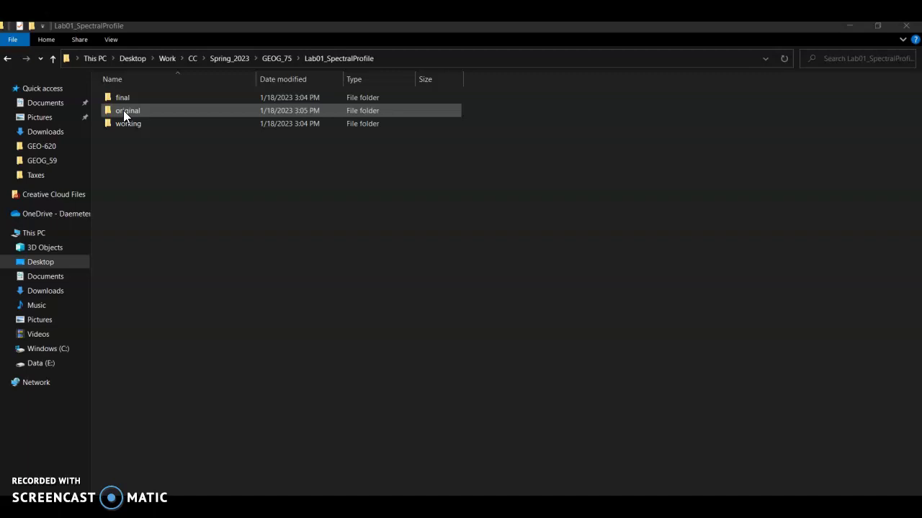
pyautogui.click(131, 129)
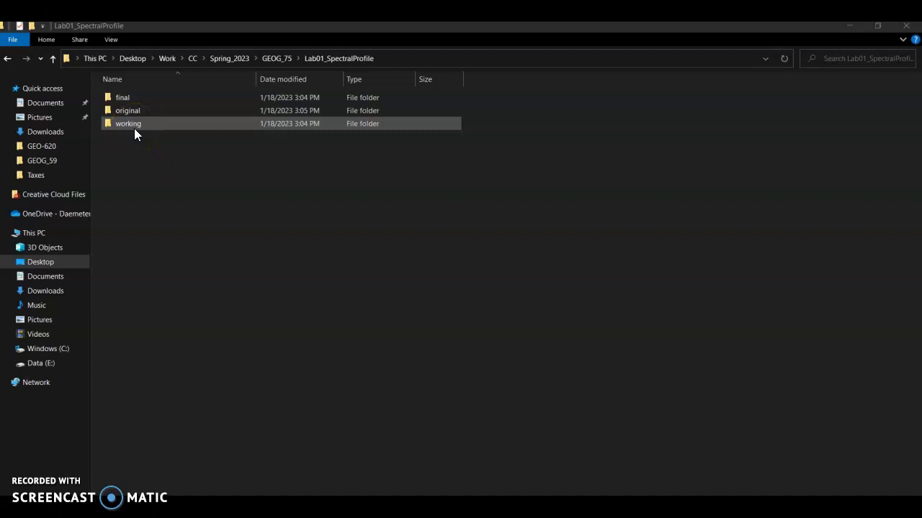
pyautogui.click(124, 96)
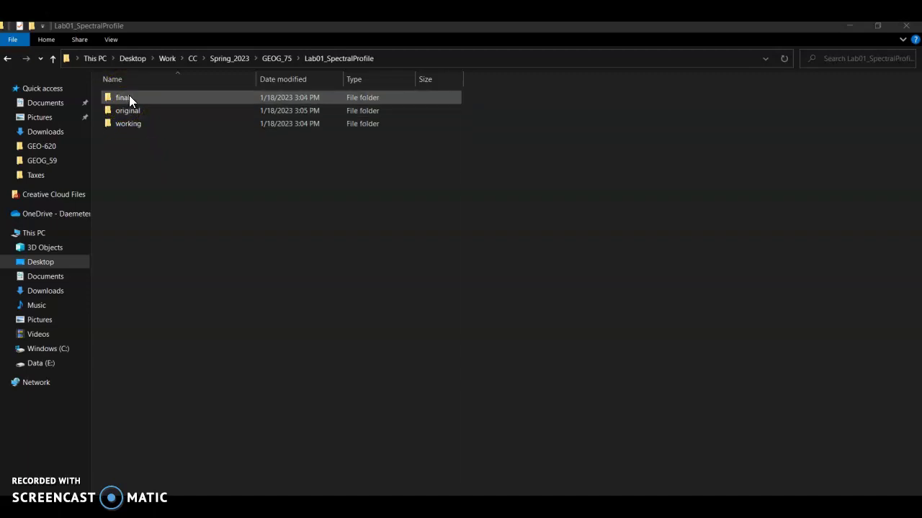
pyautogui.click(129, 353)
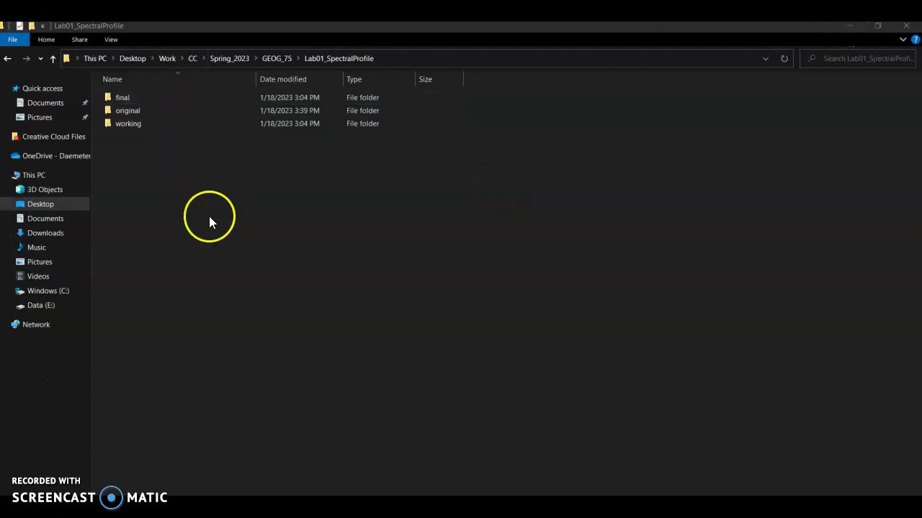
# - Copy m_3812061_se_10_060_20200619 zip from Downloads and paste it into the original folder
pyautogui.click(57, 241)
pyautogui.click(152, 115)
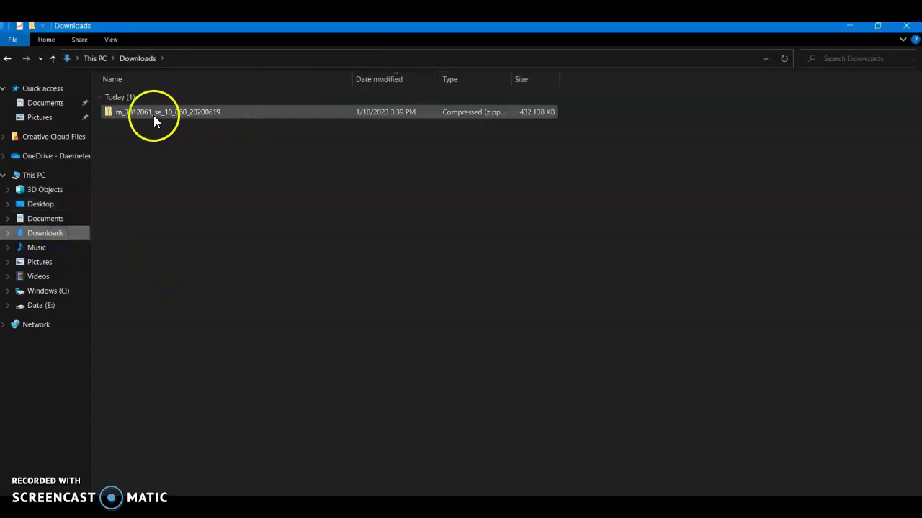
pyautogui.rightClick(153, 115)
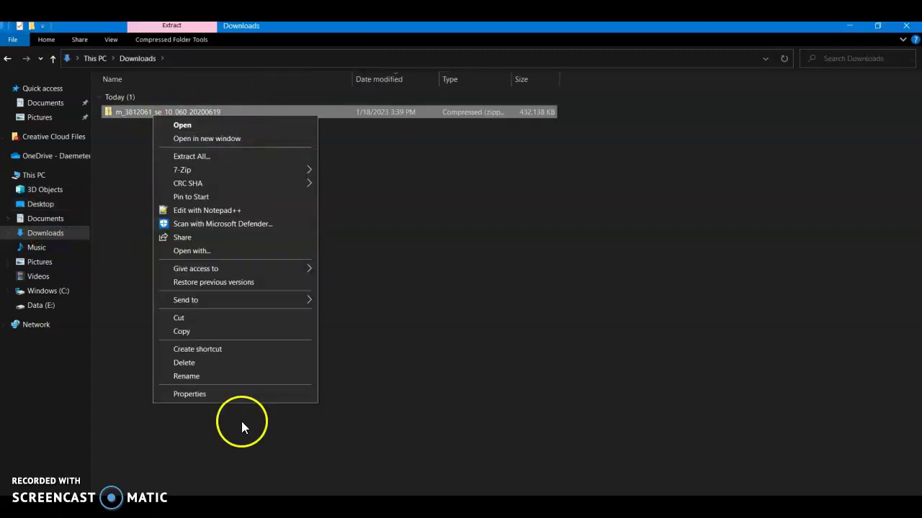
pyautogui.click(179, 333)
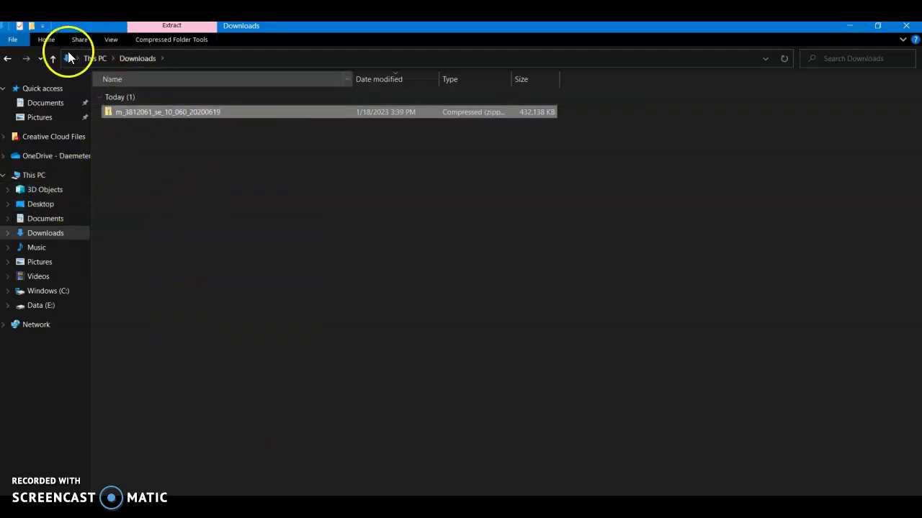
pyautogui.click(10, 61)
pyautogui.rightClick(124, 111)
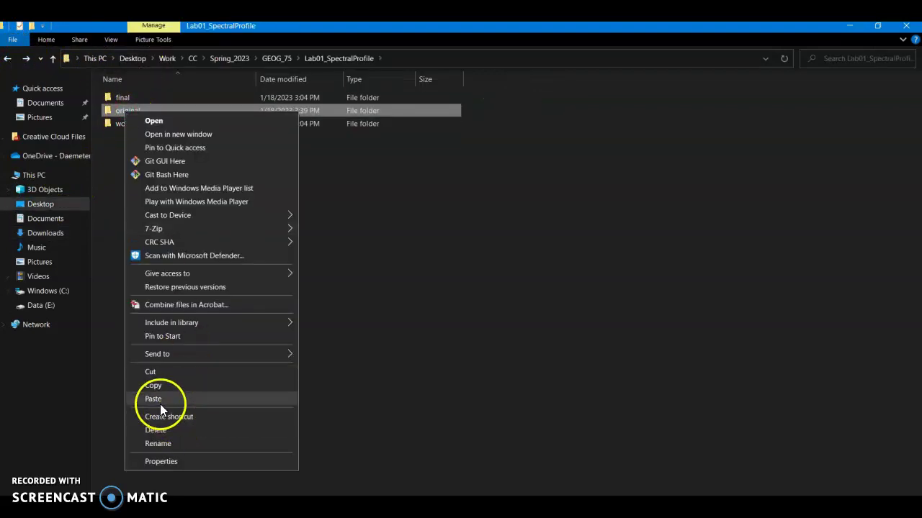
pyautogui.click(162, 399)
# - Extract the NAIP zip in place inside the original folder with 7-Zip Extract Here
pyautogui.doubleClick(133, 115)
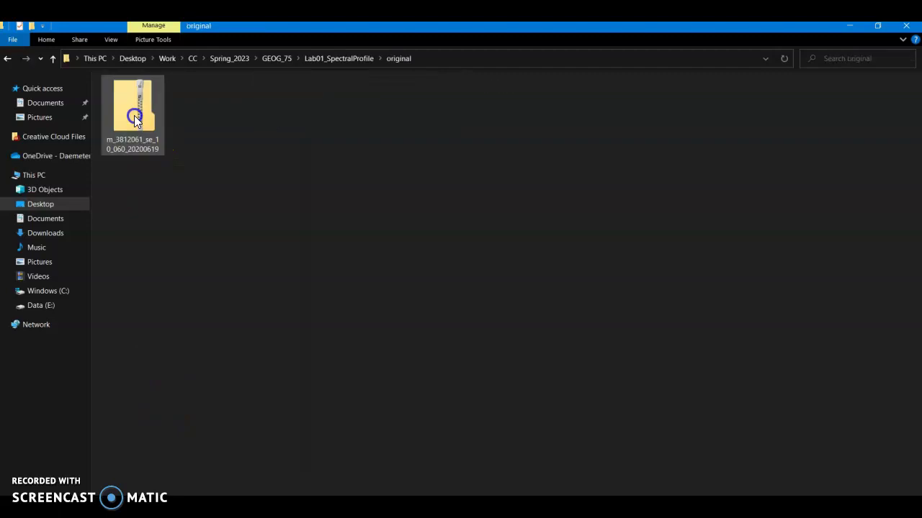
pyautogui.click(148, 100)
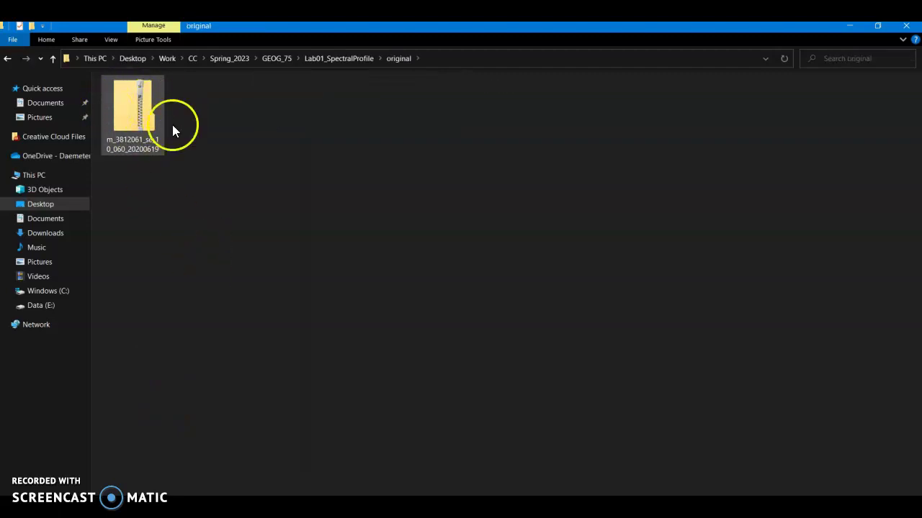
pyautogui.rightClick(136, 113)
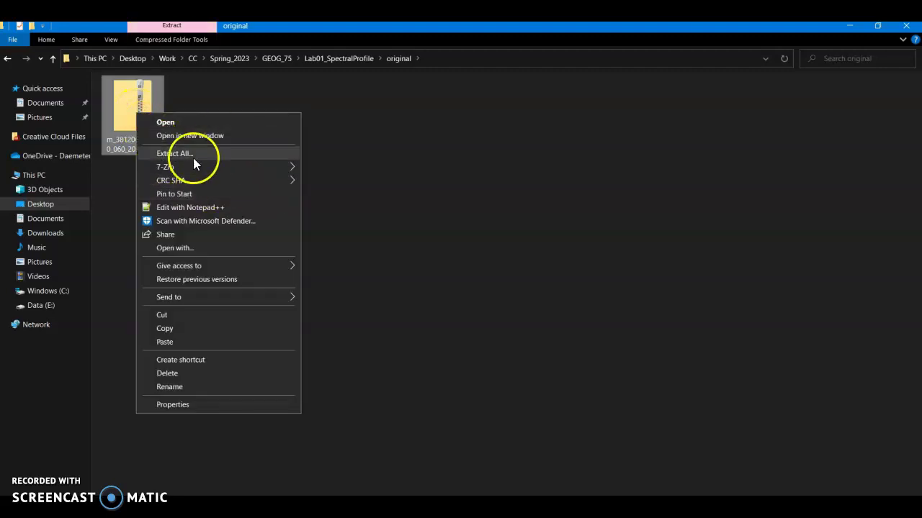
pyautogui.moveTo(190, 164)
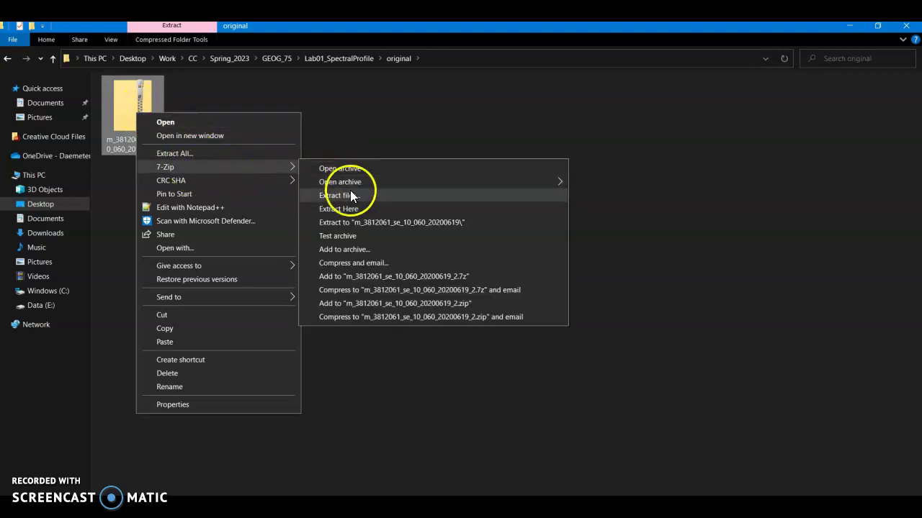
pyautogui.click(350, 209)
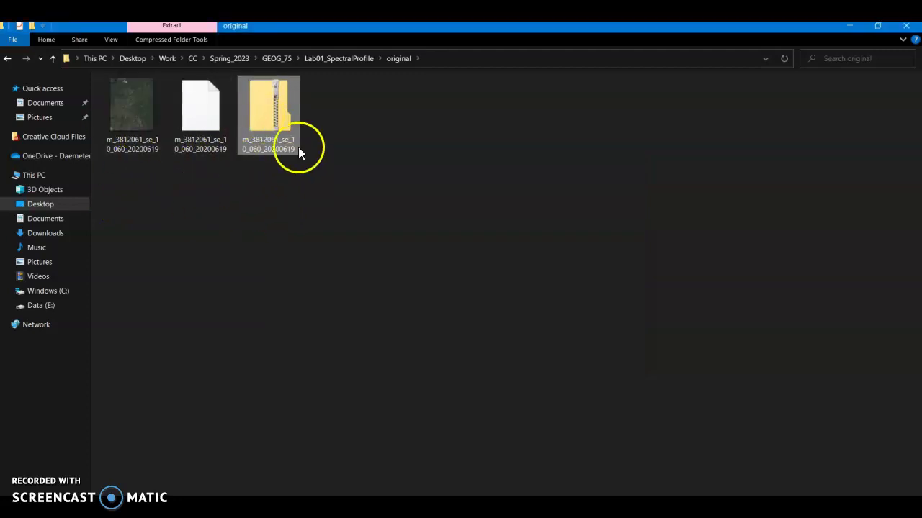
# - Delete the extracted zip and go back up to the Lab01_SpectralProfile folder
pyautogui.rightClick(275, 101)
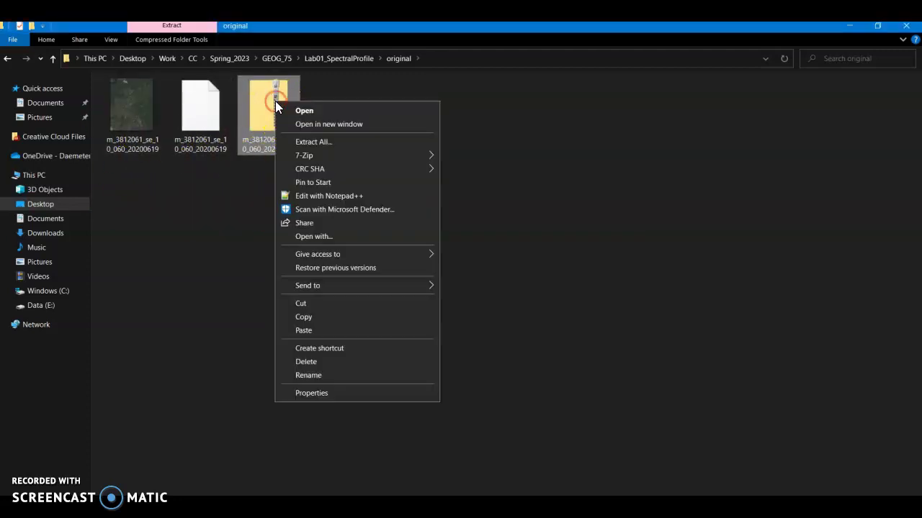
pyautogui.click(311, 362)
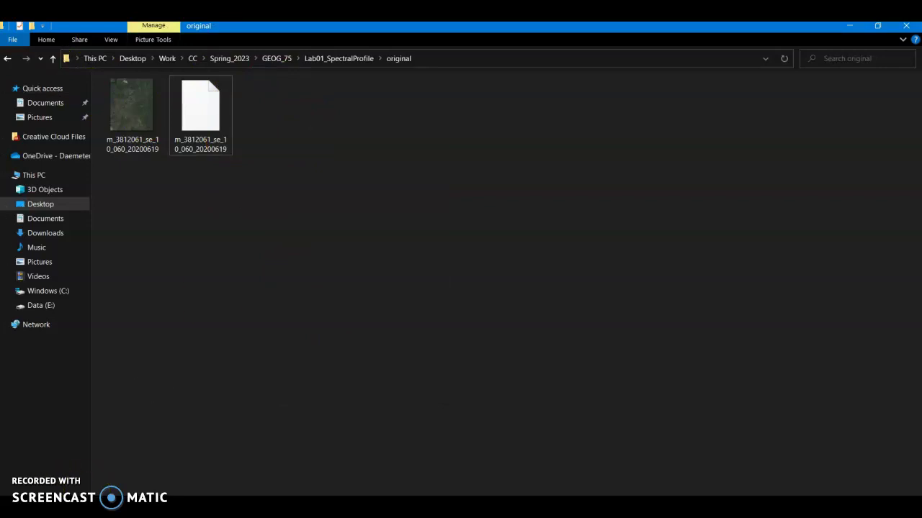
pyautogui.click(53, 59)
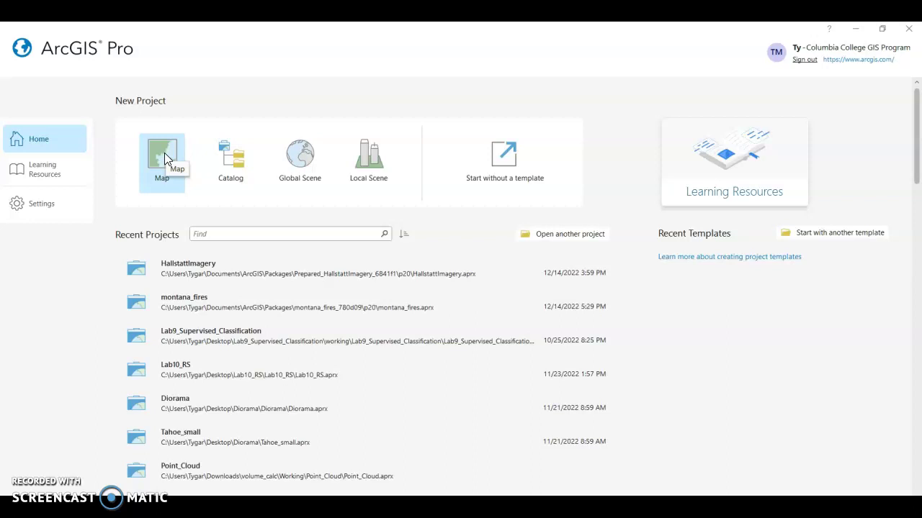
# - Start a new Map project and name it Lab01_SpectralProfile
pyautogui.click(164, 152)
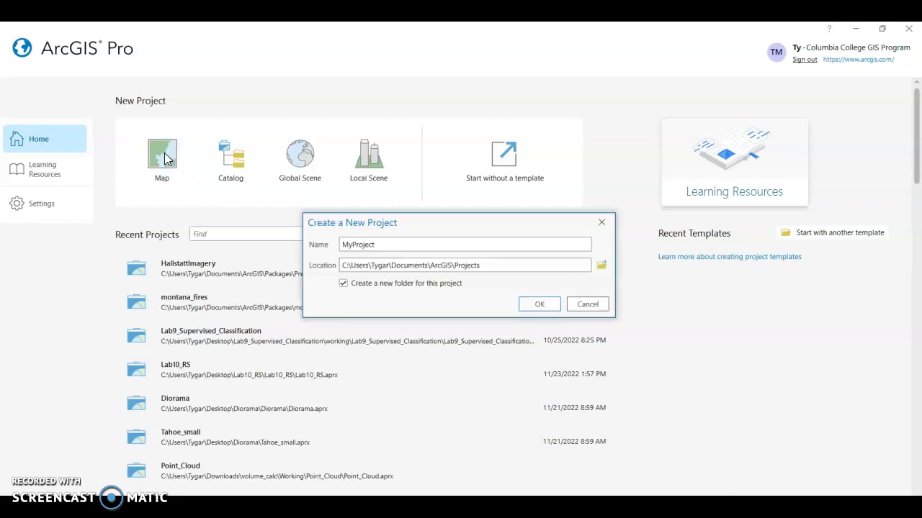
pyautogui.doubleClick(394, 244)
pyautogui.write('Spectr')
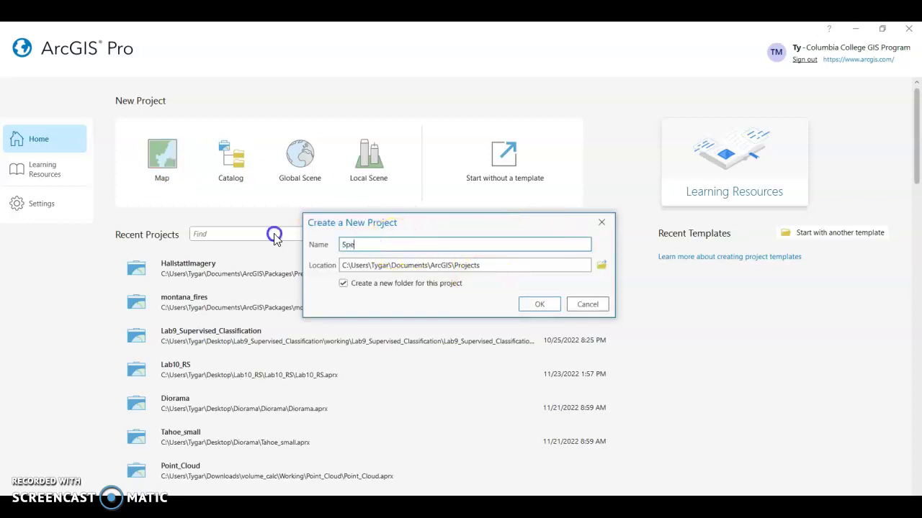
pyautogui.press('BackSpace')
pyautogui.press('BackSpace')
pyautogui.press('BackSpace')
pyautogui.press('BackSpace')
pyautogui.press('BackSpace')
pyautogui.press('BackSpace')
pyautogui.write('LA')
pyautogui.press('BackSpace')
pyautogui.write('ab01_SpectralProfile')
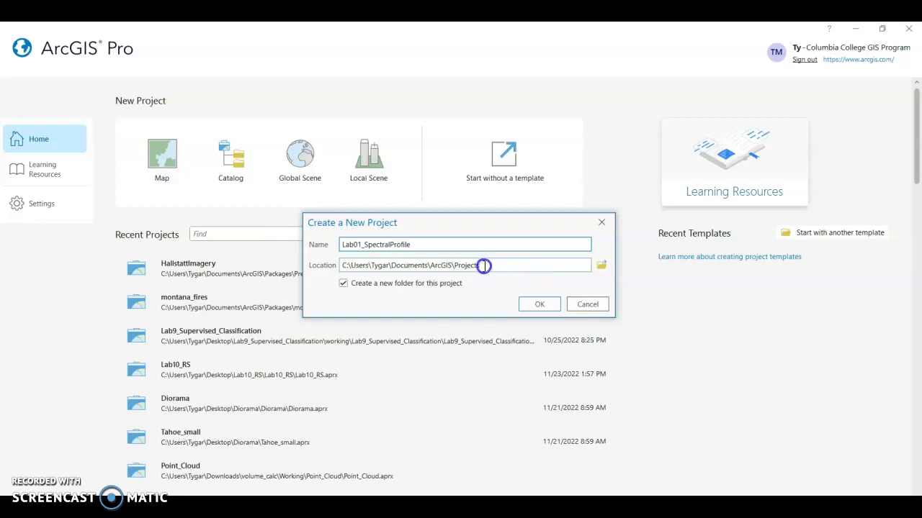
# - Set the location to Desktop > Work > CC > Spring_2023 > GEOG_75 > Lab01_SpectralProfile and create the project
pyautogui.click(605, 266)
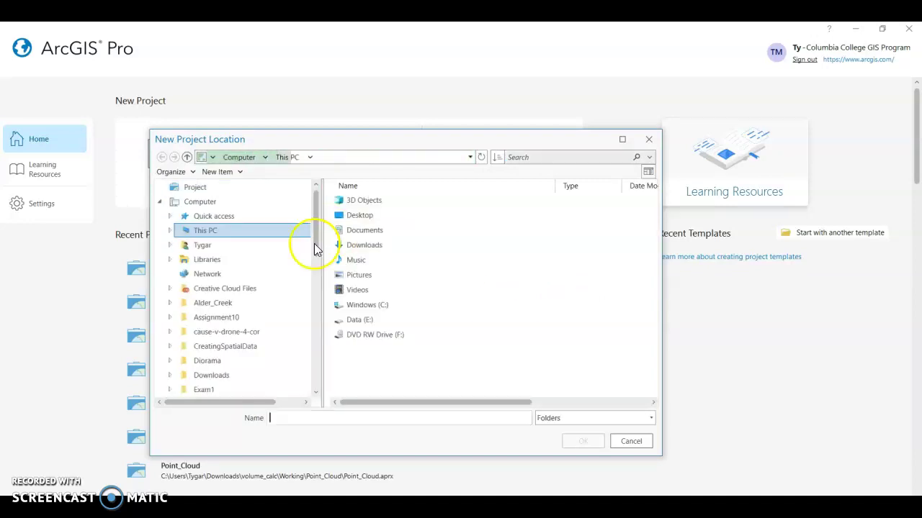
pyautogui.click(351, 216)
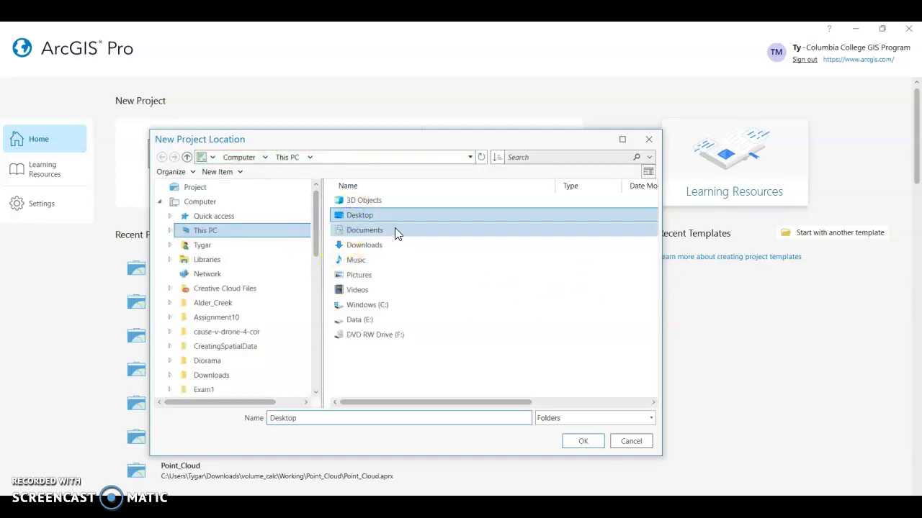
pyautogui.doubleClick(373, 213)
pyautogui.scroll(-5, 411, 350)
pyautogui.doubleClick(360, 351)
pyautogui.doubleClick(355, 204)
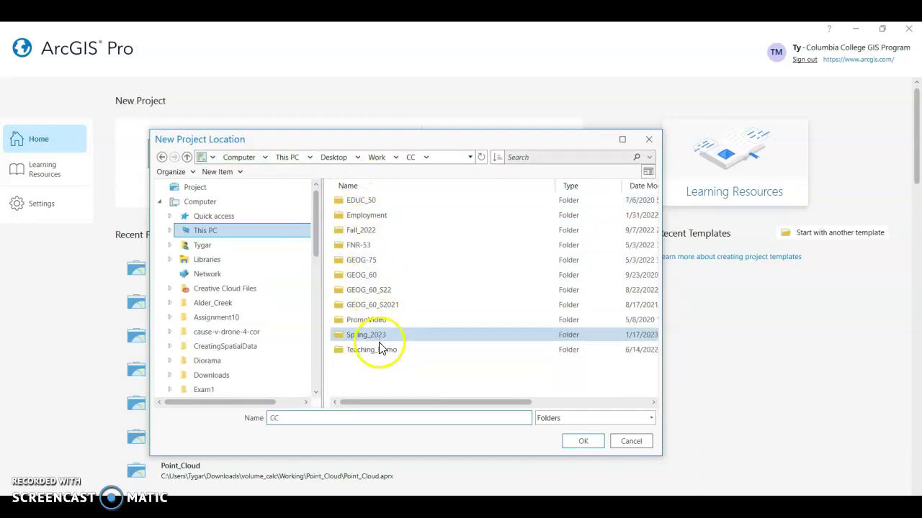
pyautogui.doubleClick(367, 335)
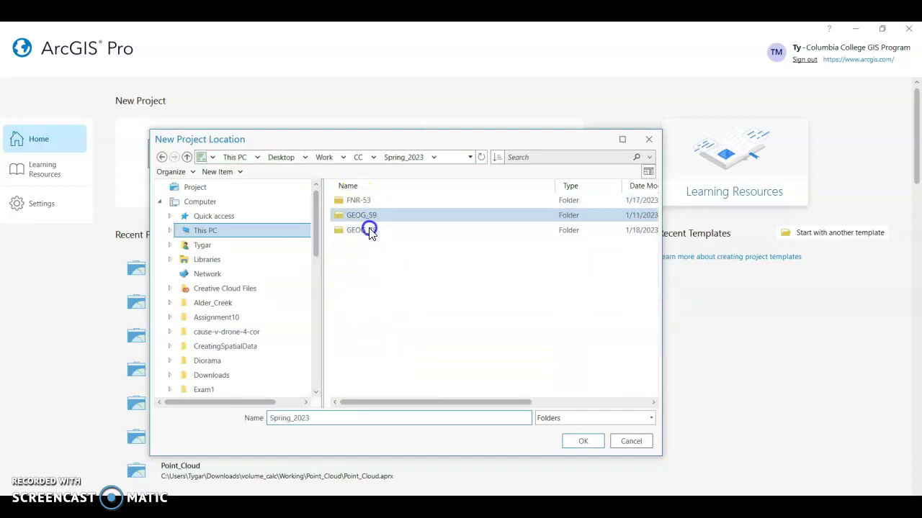
pyautogui.doubleClick(367, 232)
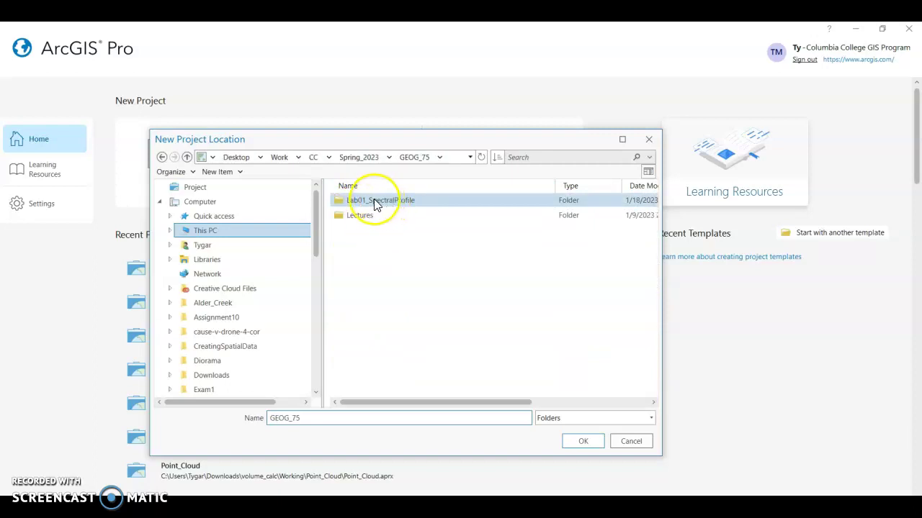
pyautogui.doubleClick(367, 202)
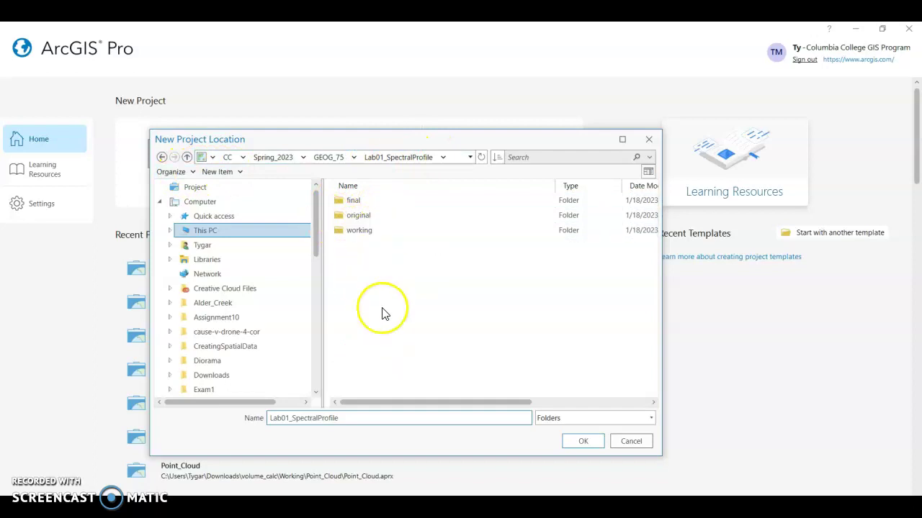
pyautogui.click(582, 441)
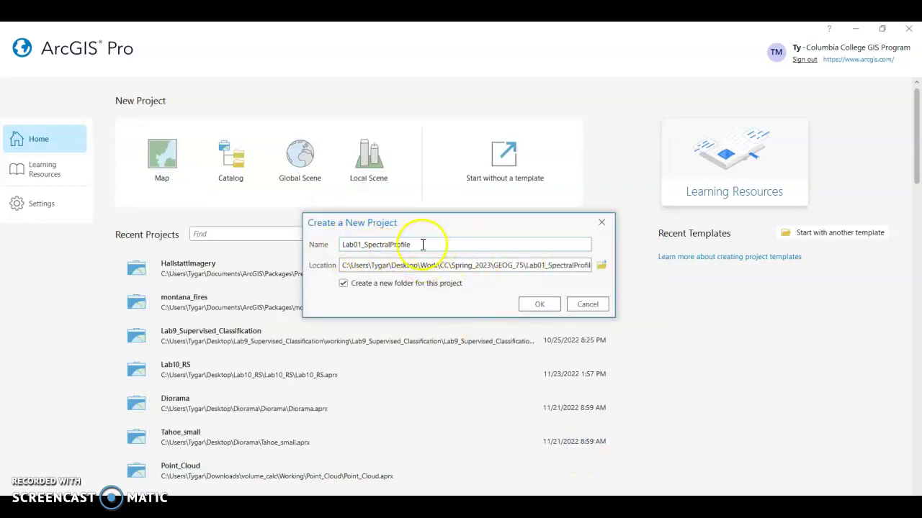
pyautogui.moveTo(412, 245); pyautogui.dragTo(329, 248)
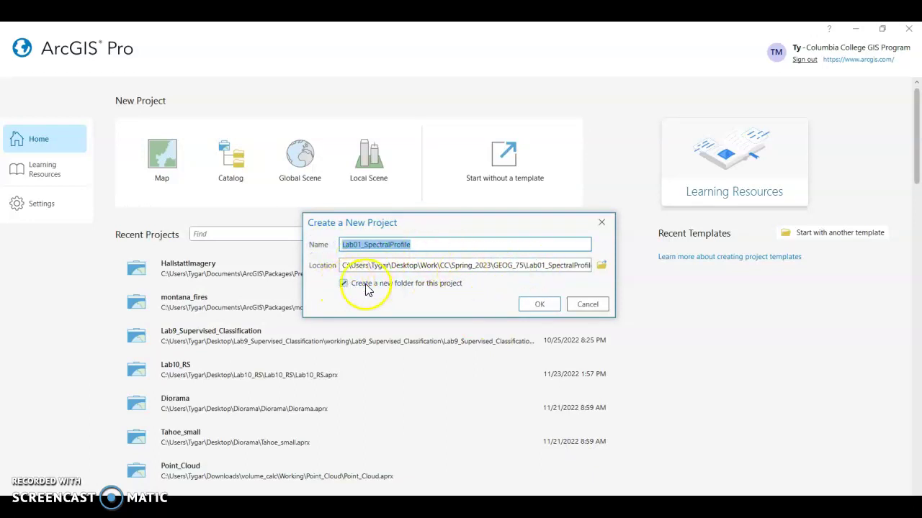
pyautogui.click(537, 306)
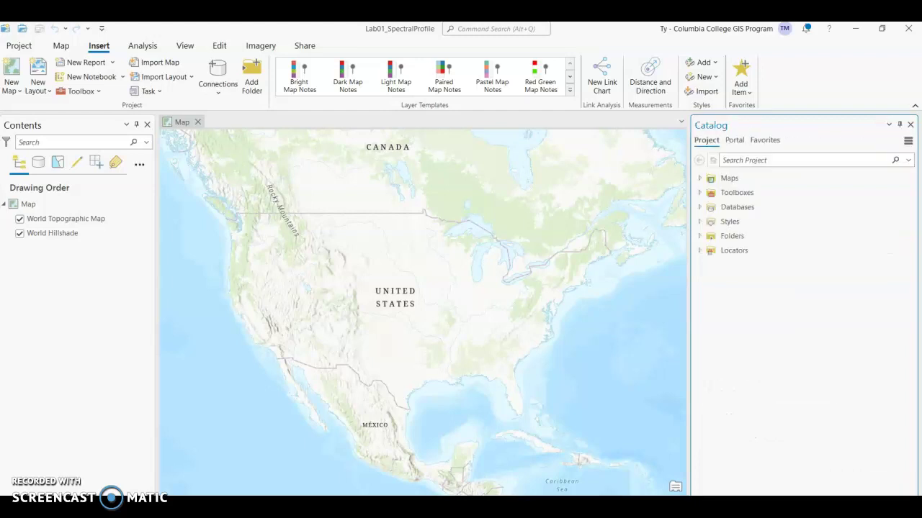
# - Show the project's contents in the Catalog pane and select the Folders category
pyautogui.click(236, 355)
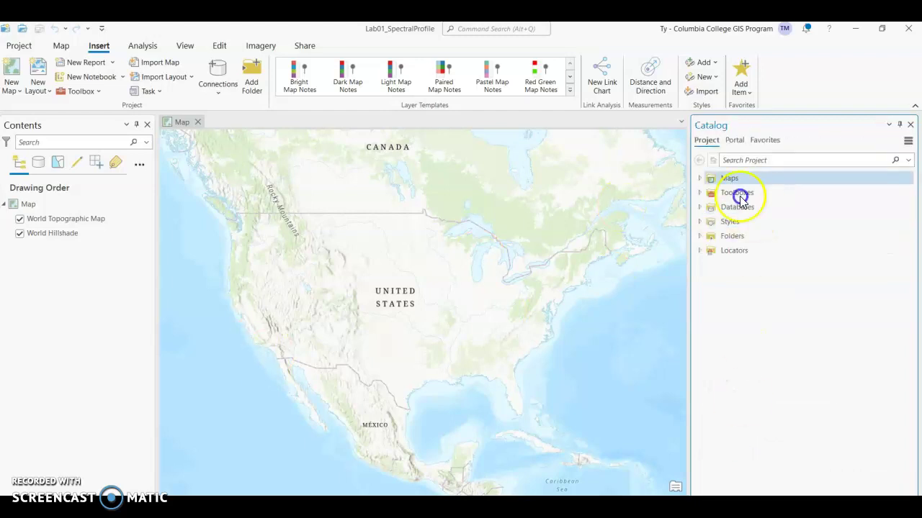
pyautogui.click(720, 237)
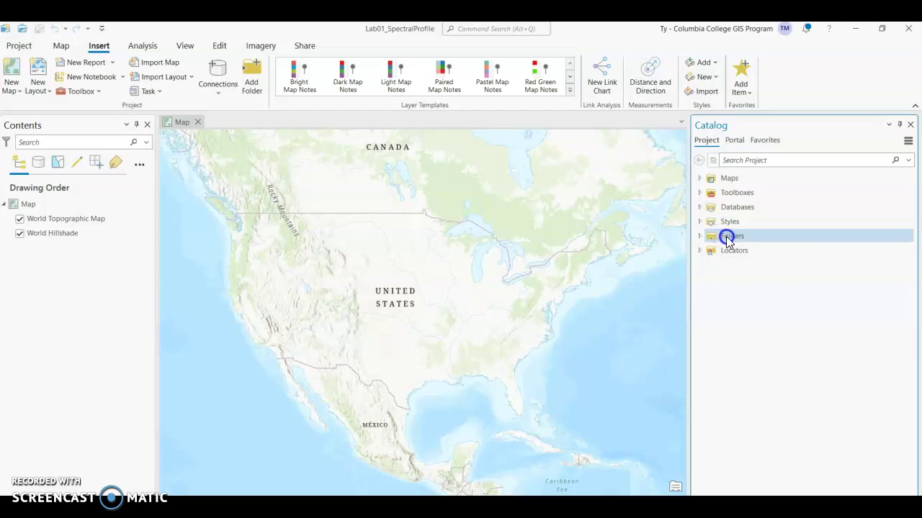
pyautogui.click(753, 209)
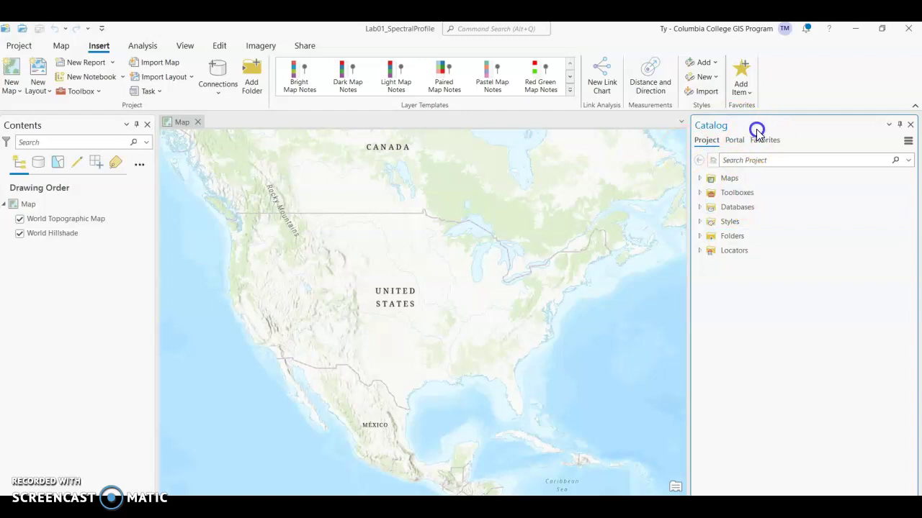
pyautogui.click(718, 236)
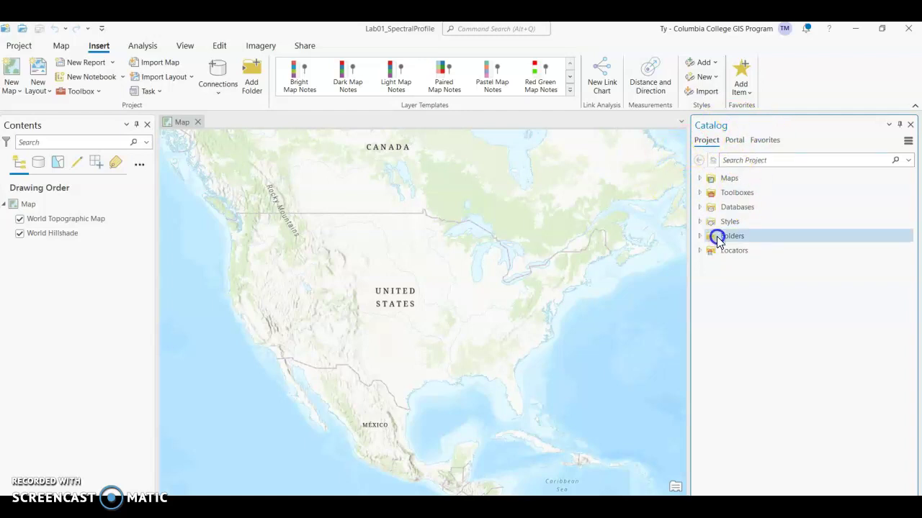
# - Add a folder connection to Desktop > Work > CC > Spring_2023 > GEOG_75 > Lab01_SpectralProfile
pyautogui.rightClick(718, 240)
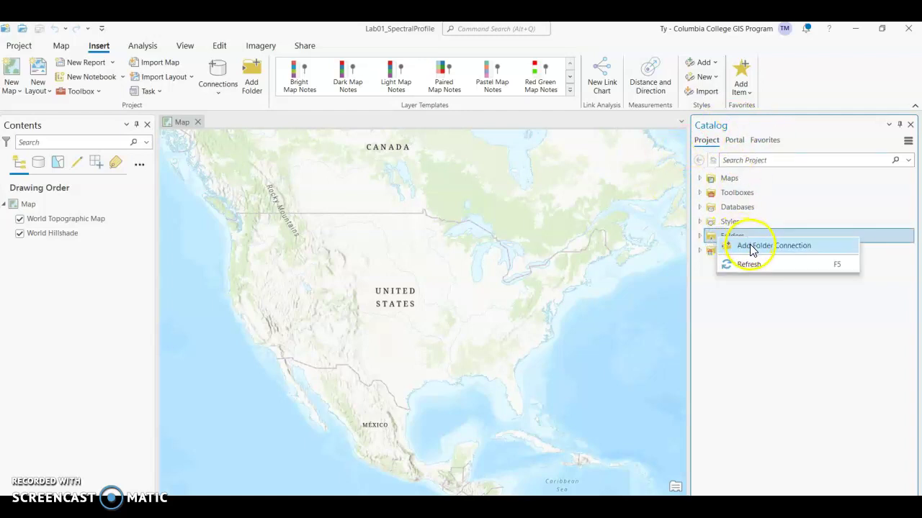
pyautogui.click(752, 246)
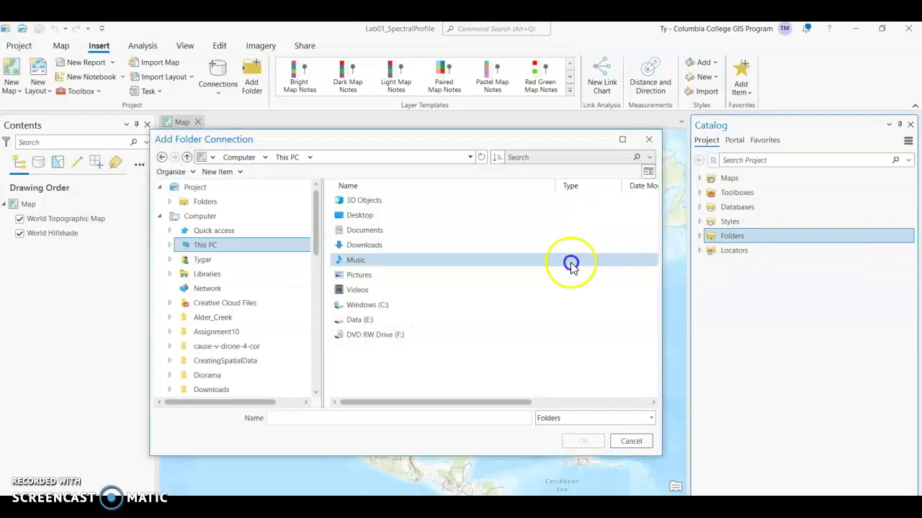
pyautogui.click(389, 215)
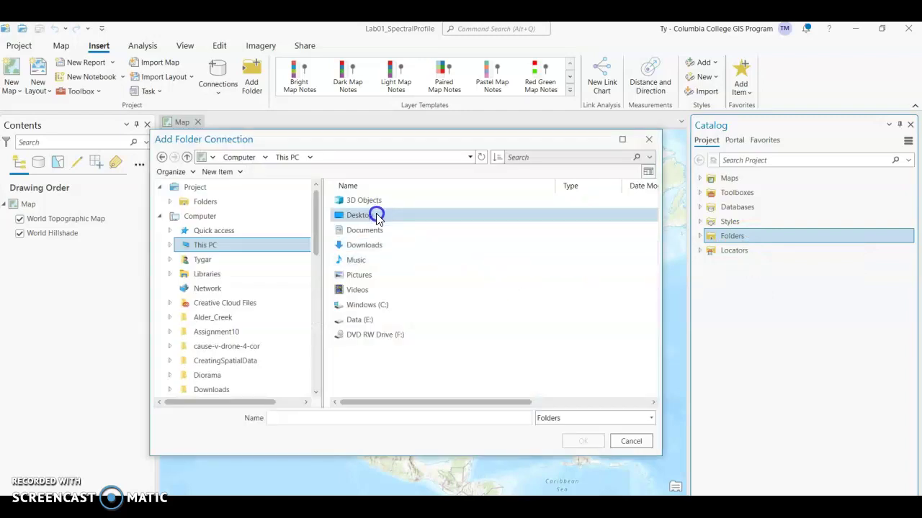
pyautogui.doubleClick(368, 214)
pyautogui.scroll(-5, 406, 331)
pyautogui.scroll(-1, 404, 339)
pyautogui.doubleClick(362, 350)
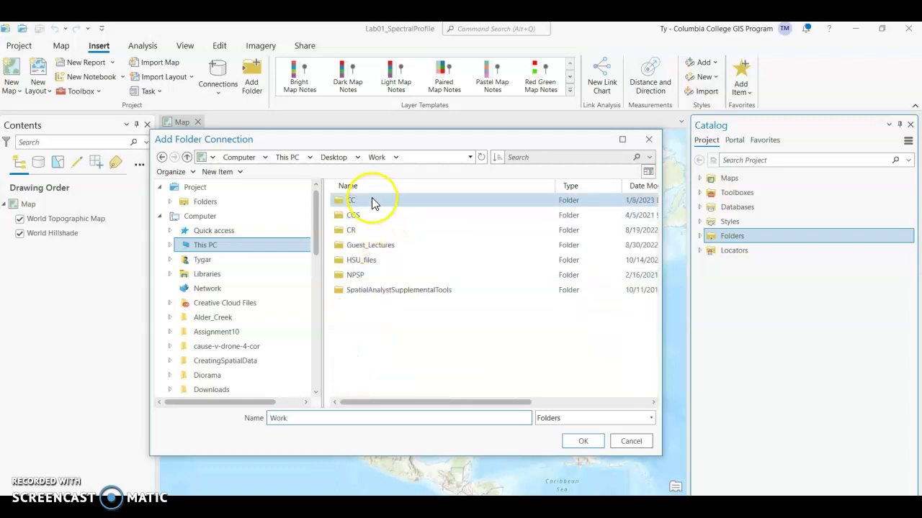
pyautogui.doubleClick(372, 204)
pyautogui.doubleClick(403, 335)
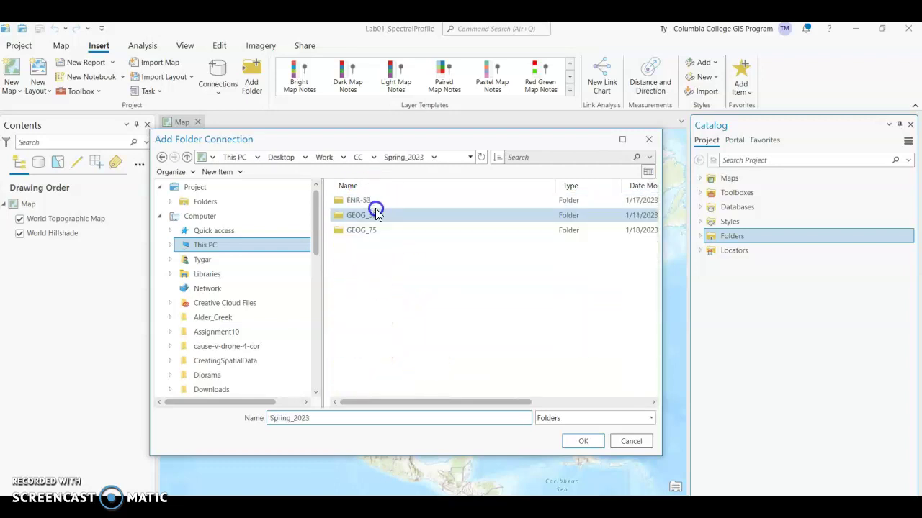
pyautogui.doubleClick(361, 229)
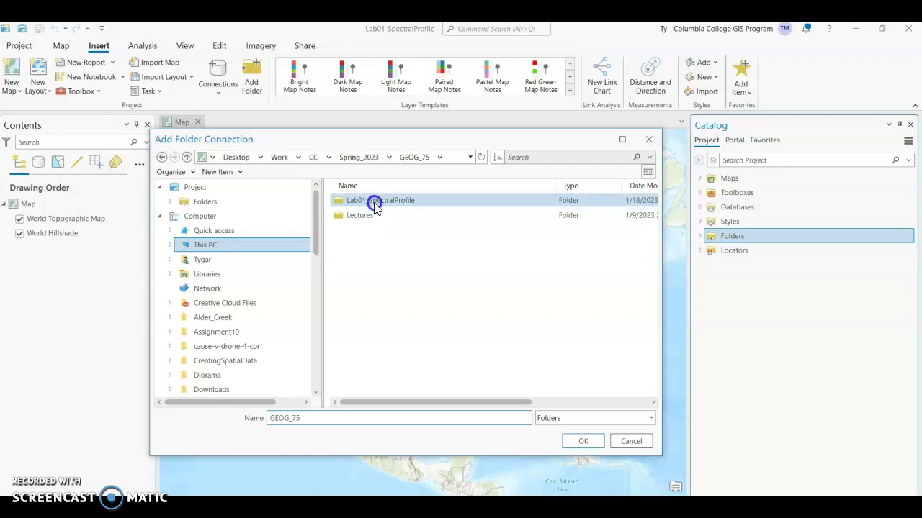
pyautogui.click(373, 206)
pyautogui.click(573, 439)
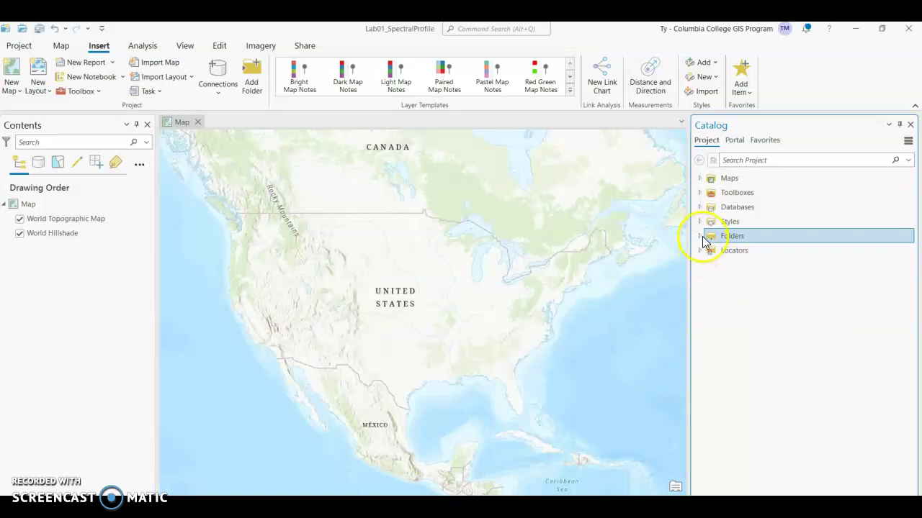
# - Expand both Lab01_SpectralProfile connections and select the project geodatabase
pyautogui.click(700, 236)
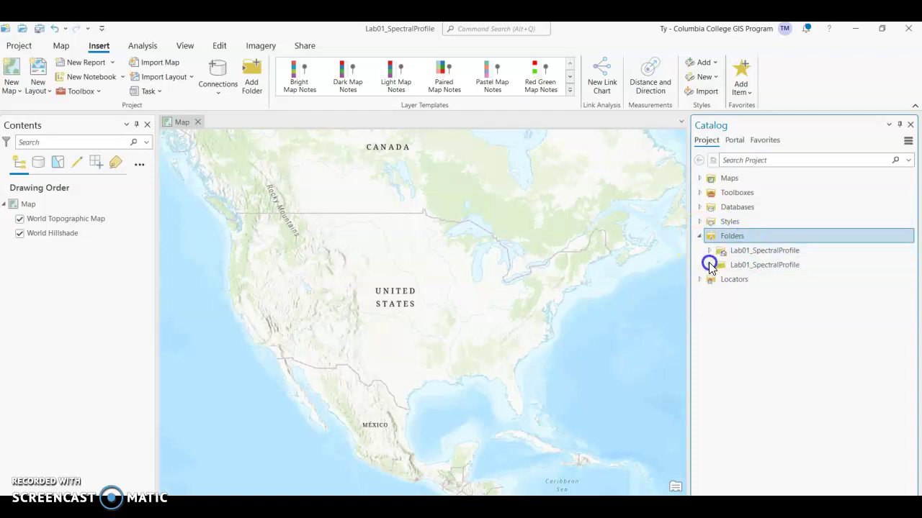
pyautogui.click(709, 266)
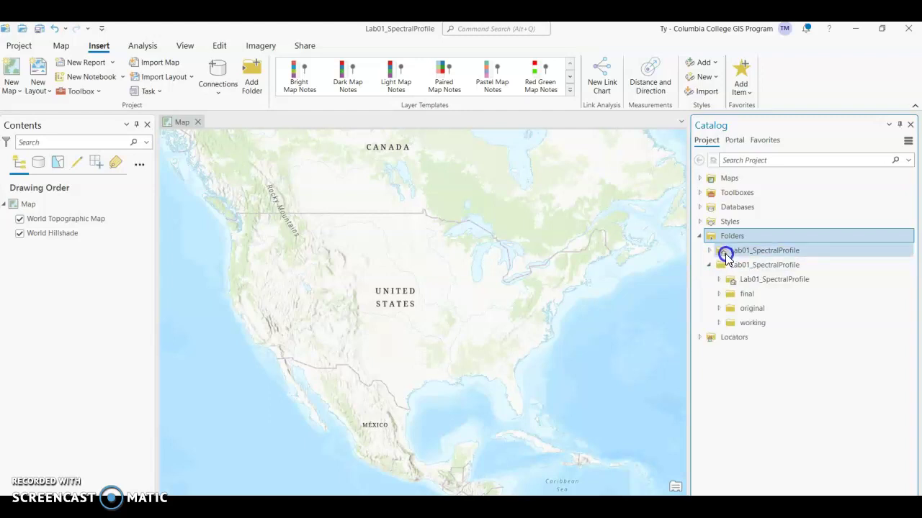
pyautogui.moveTo(723, 256)
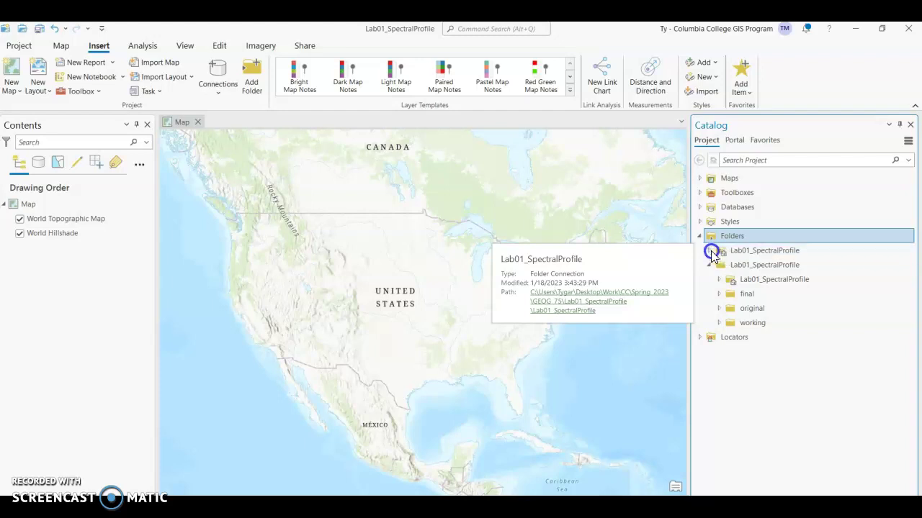
pyautogui.click(712, 253)
pyautogui.click(746, 270)
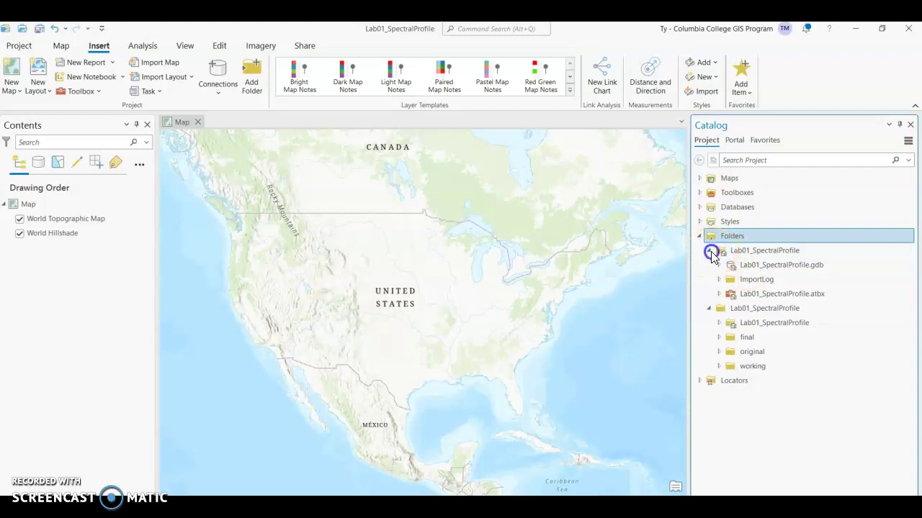
# - Collapse the home folder, expand 'original', and add m_3812061_se_10_060_20200619.tif to the map
pyautogui.click(710, 251)
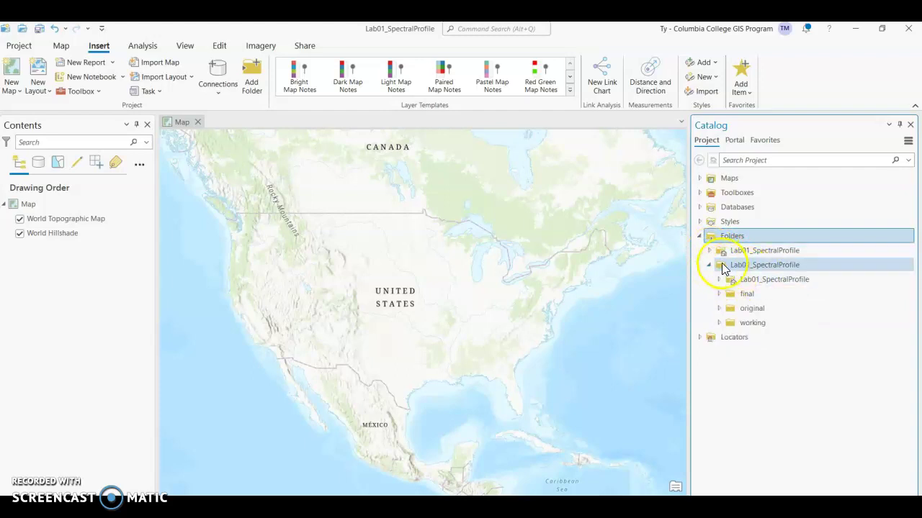
pyautogui.click(719, 308)
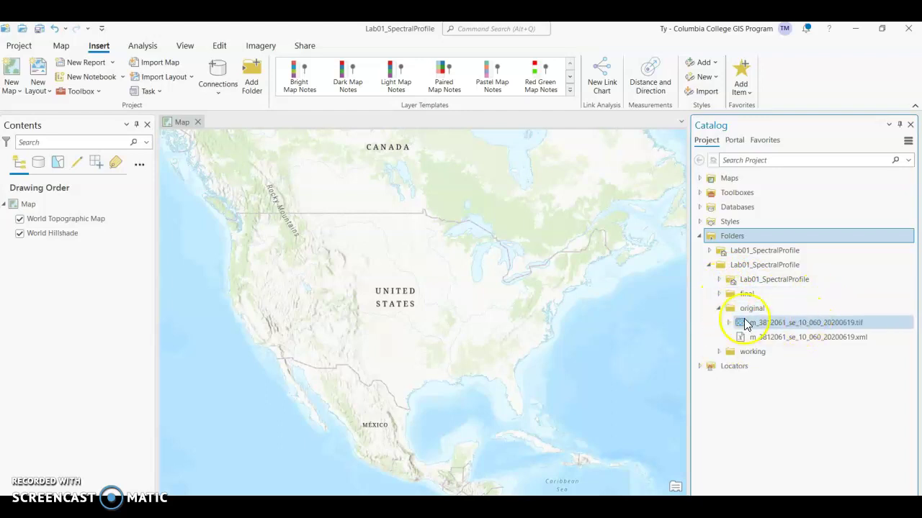
pyautogui.moveTo(745, 324)
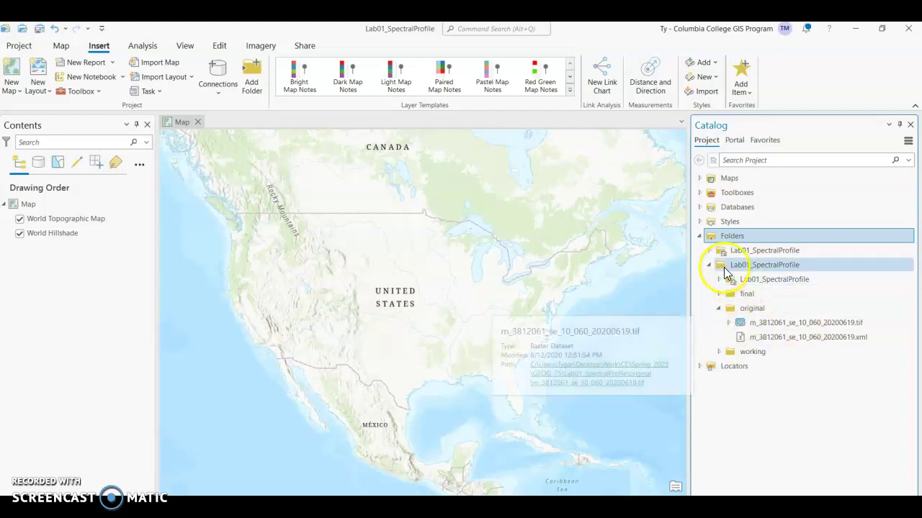
pyautogui.click(787, 326)
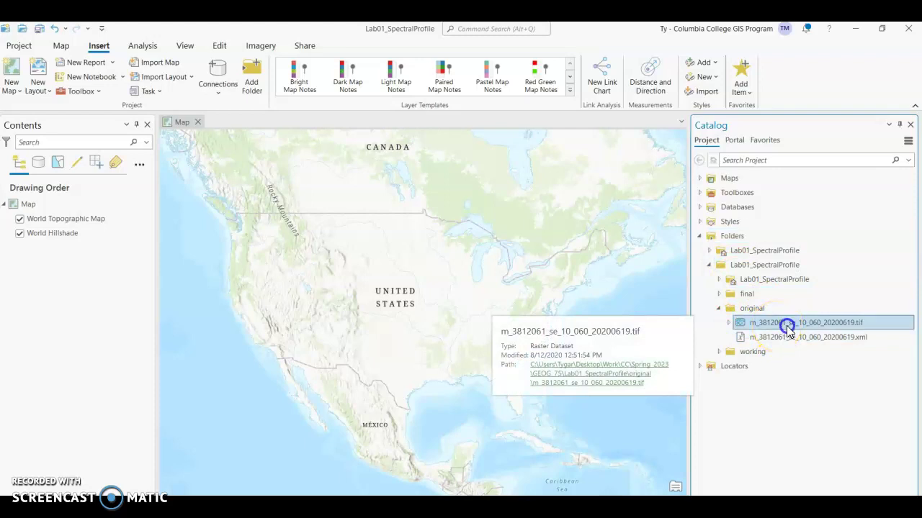
pyautogui.click(396, 307)
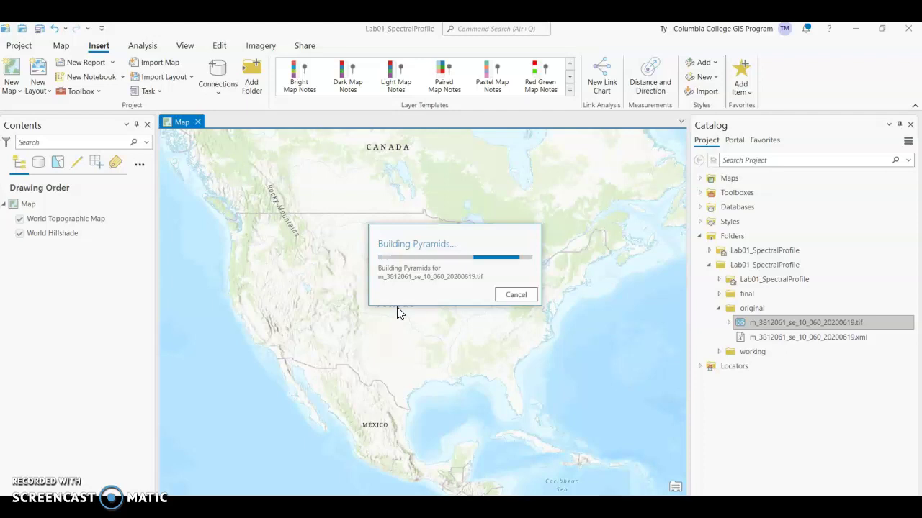
# - Let pyramids build so the NAIP image displays as an RGB layer with Band_1, Band_2, Band_3
pyautogui.click(396, 314)
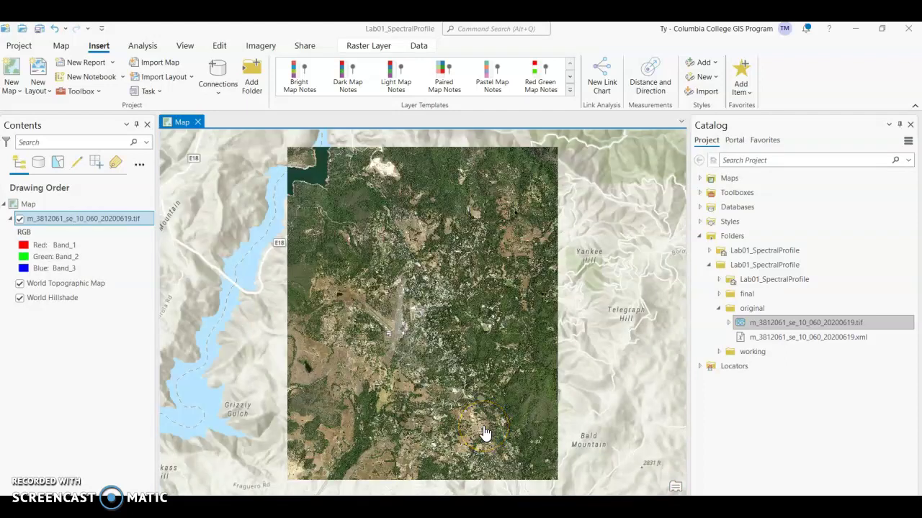
# - Zoom and pan across the NAIP image to inspect the campus, forest and lake
pyautogui.click(432, 313)
pyautogui.scroll(2, 408, 288)
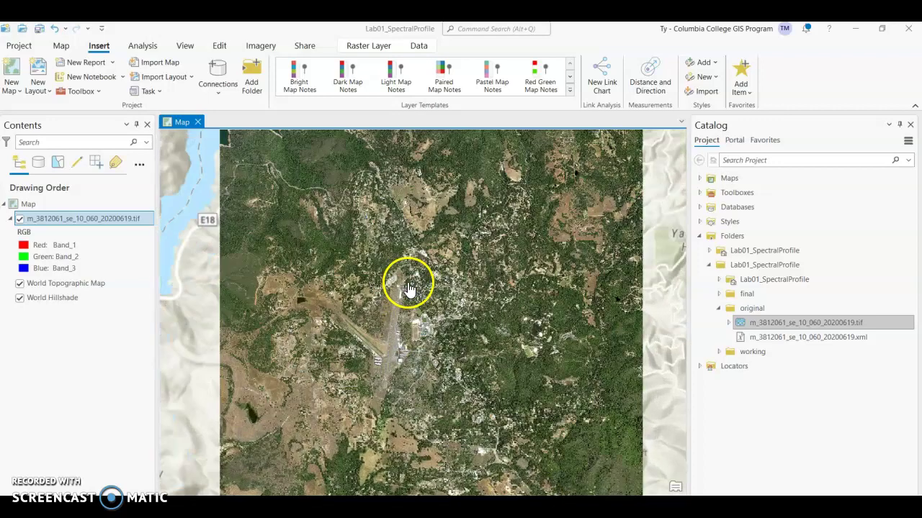
pyautogui.scroll(2, 375, 236)
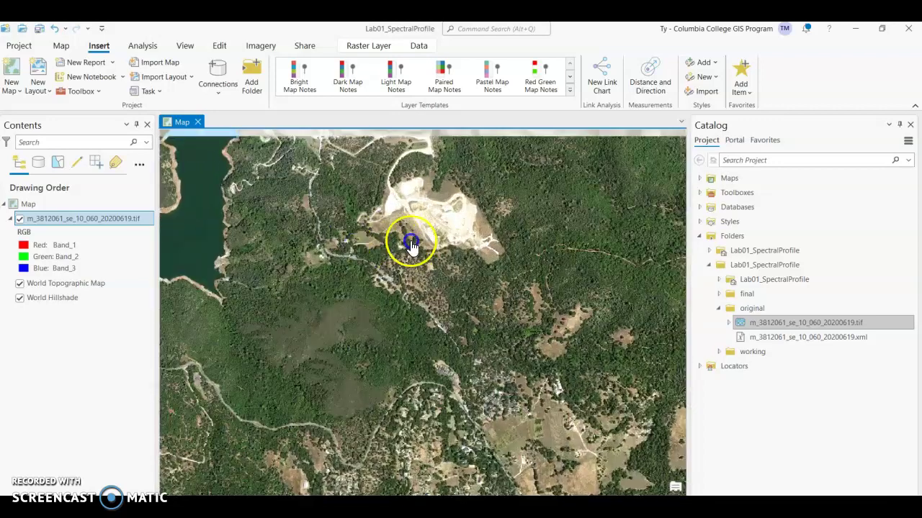
pyautogui.moveTo(439, 337); pyautogui.dragTo(381, 280)
pyautogui.scroll(2, 323, 165)
pyautogui.scroll(2, 434, 242)
pyautogui.scroll(2, 376, 329)
pyautogui.scroll(3, 377, 329)
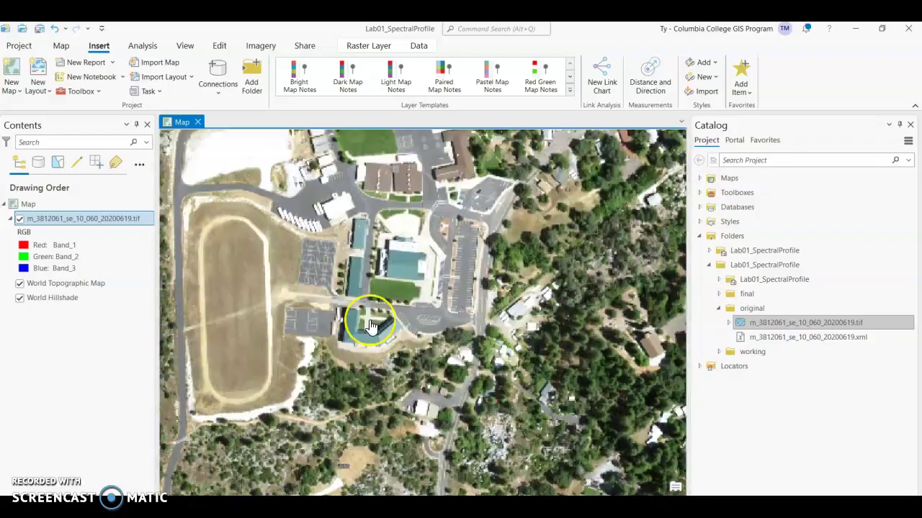
pyautogui.scroll(-1, 371, 326)
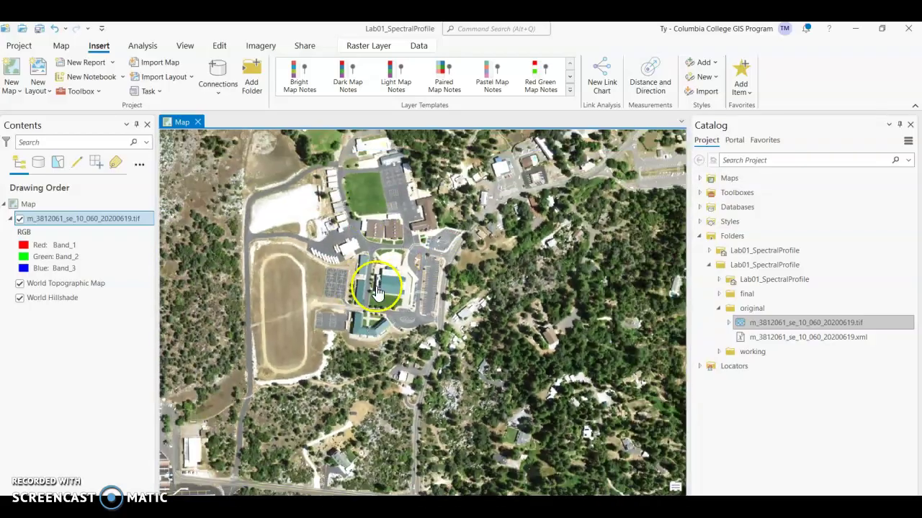
pyautogui.scroll(-4, 463, 281)
pyautogui.scroll(1, 455, 278)
pyautogui.scroll(3, 455, 277)
pyautogui.scroll(1, 358, 315)
pyautogui.scroll(3, 357, 314)
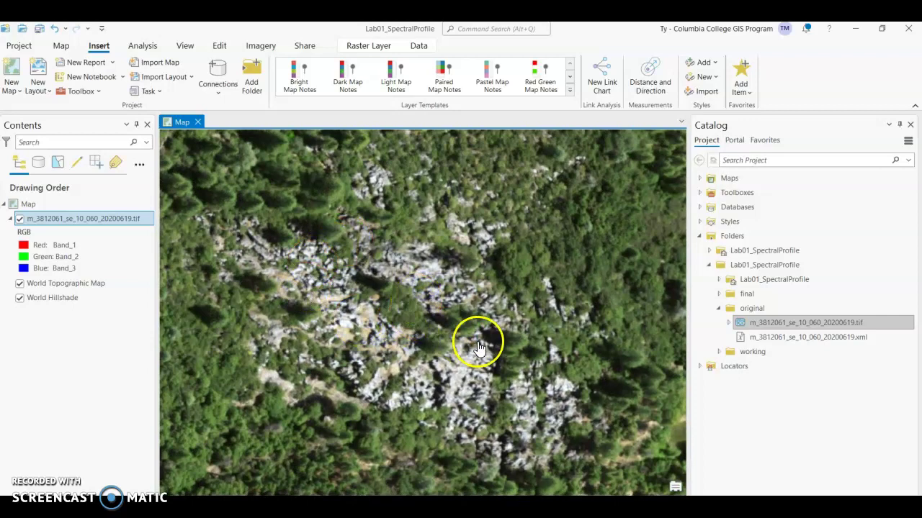
pyautogui.scroll(-3, 504, 346)
pyautogui.moveTo(443, 269); pyautogui.dragTo(340, 281)
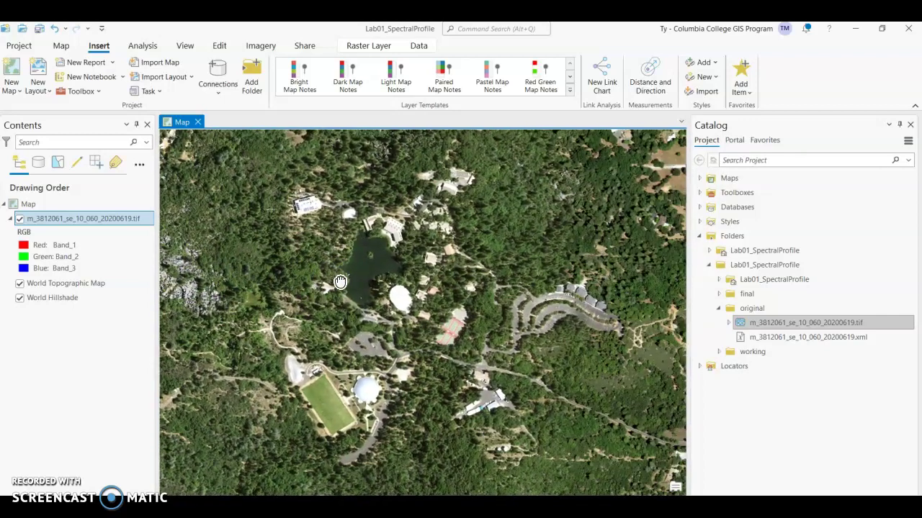
pyautogui.scroll(-6, 357, 305)
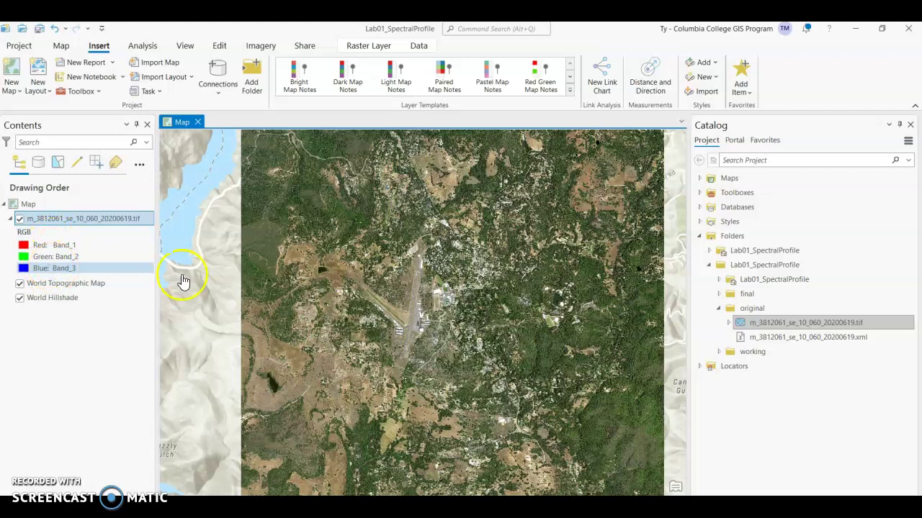
pyautogui.scroll(-3, 461, 336)
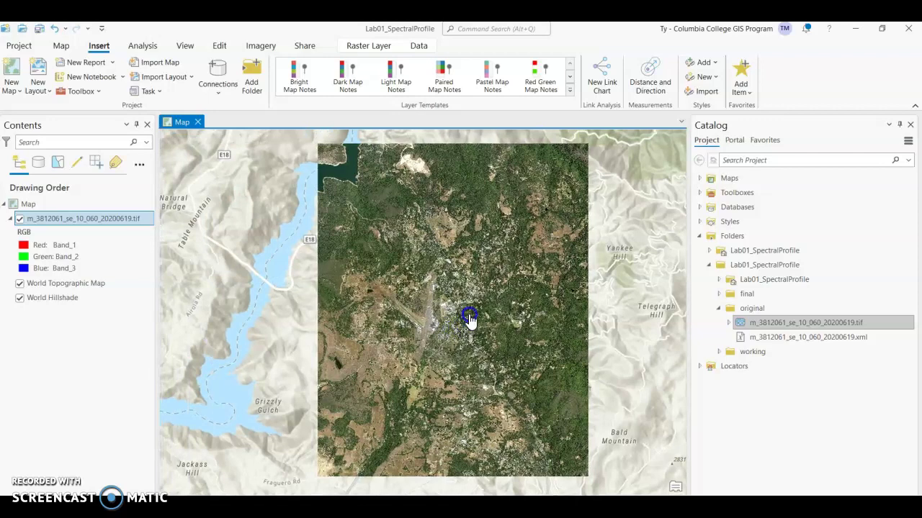
pyautogui.scroll(-2, 469, 319)
pyautogui.scroll(5, 470, 316)
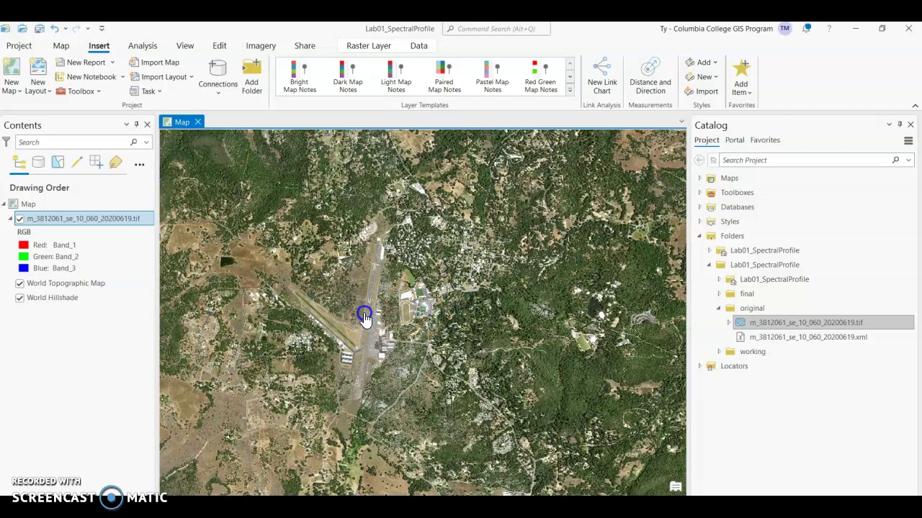
pyautogui.scroll(-3, 364, 315)
pyautogui.scroll(3, 366, 312)
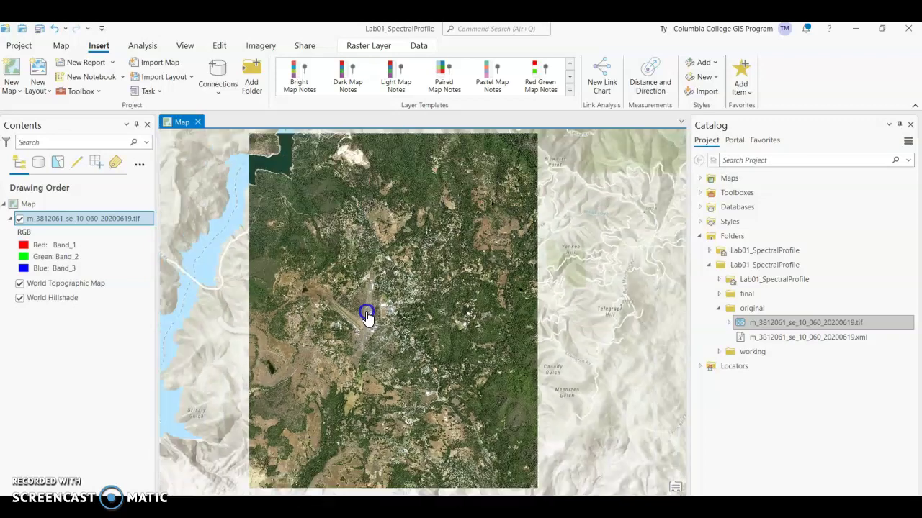
pyautogui.scroll(1, 367, 322)
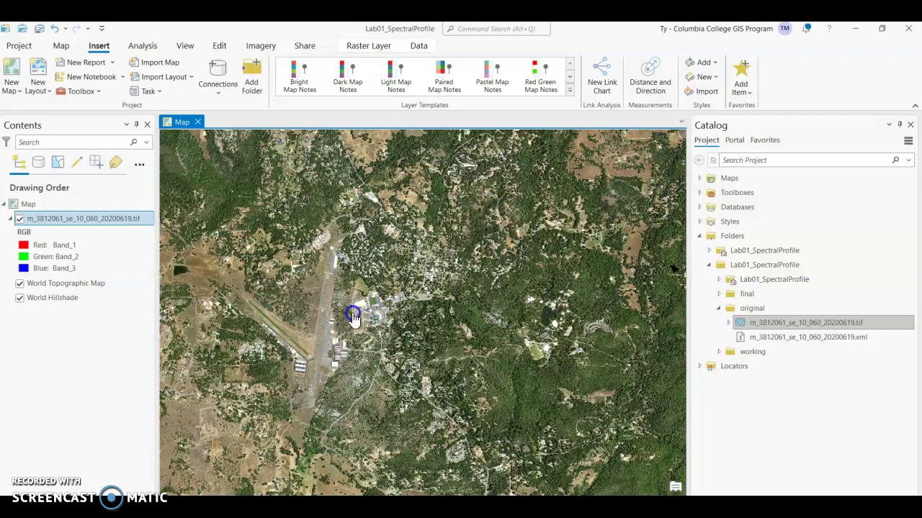
# - Pan and zoom around the airport area, then select the NAIP image layer in Contents
pyautogui.click(376, 309)
pyautogui.scroll(2, 494, 311)
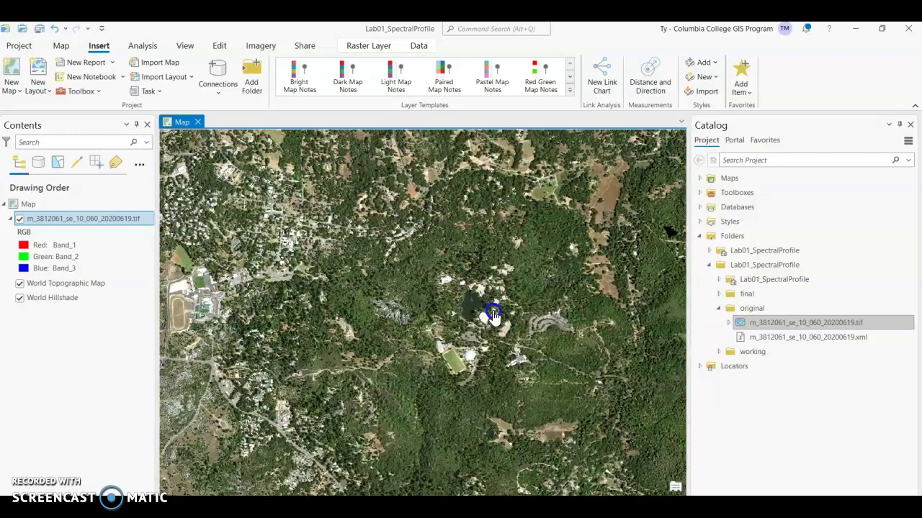
pyautogui.scroll(-2, 346, 309)
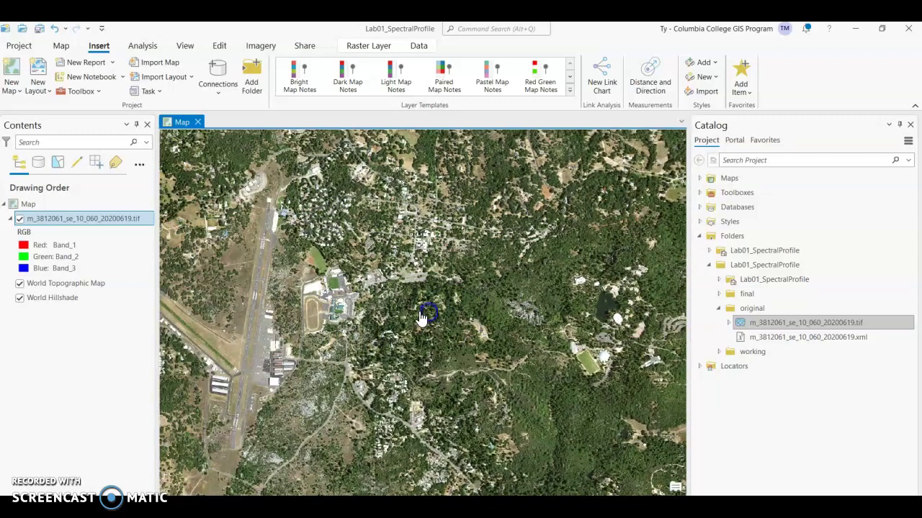
pyautogui.scroll(-2, 418, 319)
pyautogui.click(417, 319)
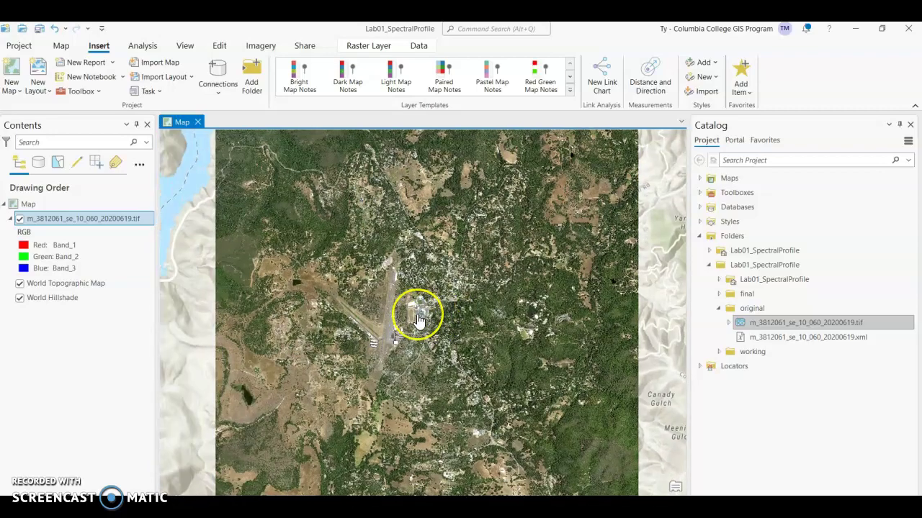
pyautogui.click(436, 333)
pyautogui.scroll(-1, 436, 334)
pyautogui.scroll(3, 435, 336)
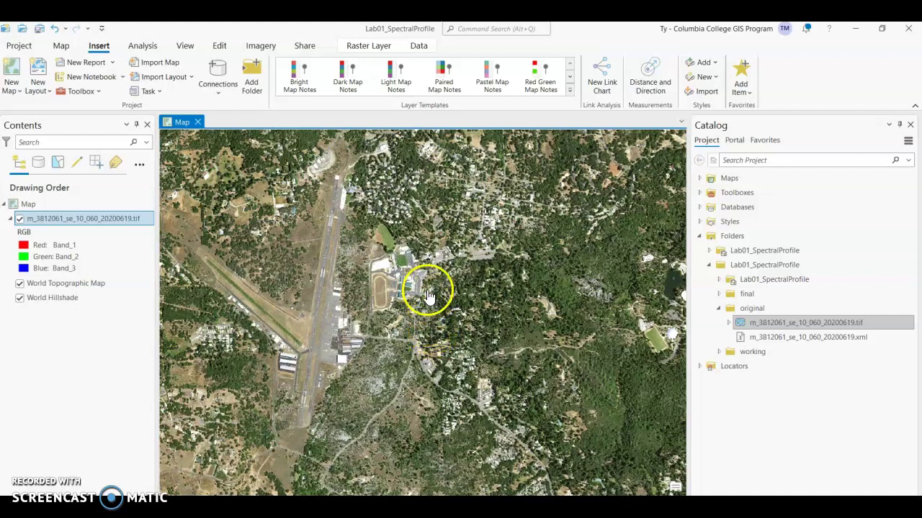
pyautogui.moveTo(432, 288); pyautogui.dragTo(347, 293)
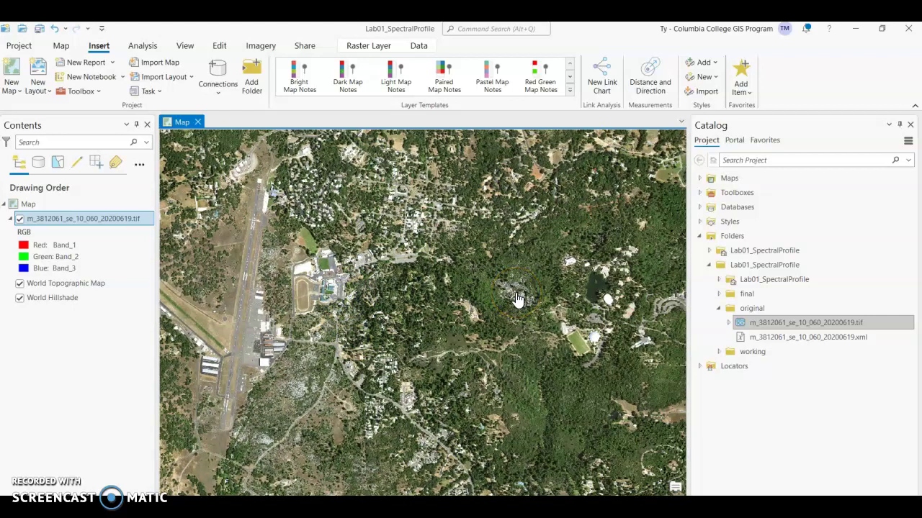
pyautogui.click(479, 297)
pyautogui.scroll(-1, 478, 304)
pyautogui.scroll(1, 456, 311)
pyautogui.click(468, 305)
pyautogui.scroll(-2, 353, 305)
pyautogui.scroll(-1, 404, 309)
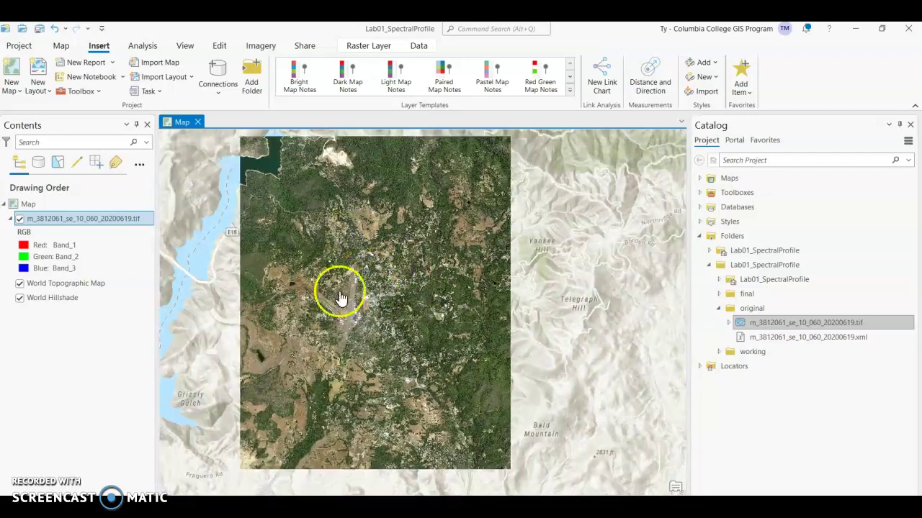
pyautogui.moveTo(372, 287); pyautogui.dragTo(457, 293)
pyautogui.scroll(3, 460, 304)
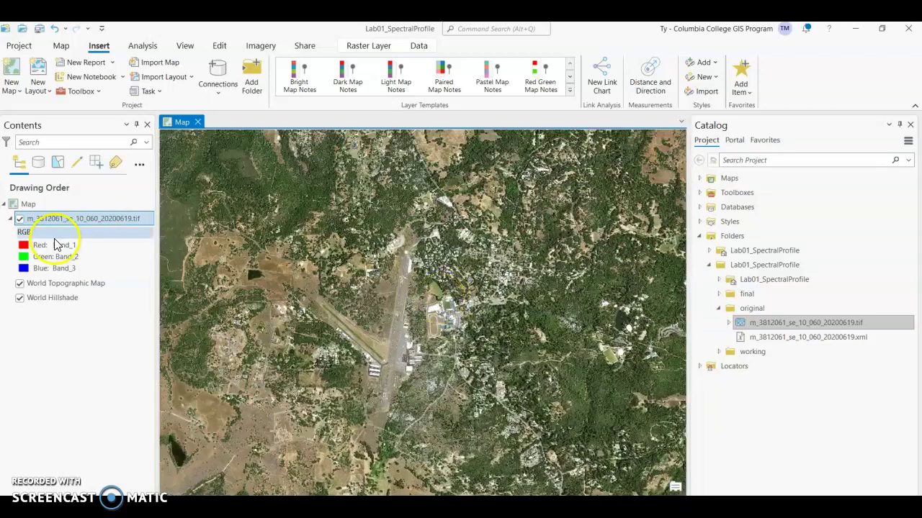
pyautogui.click(67, 225)
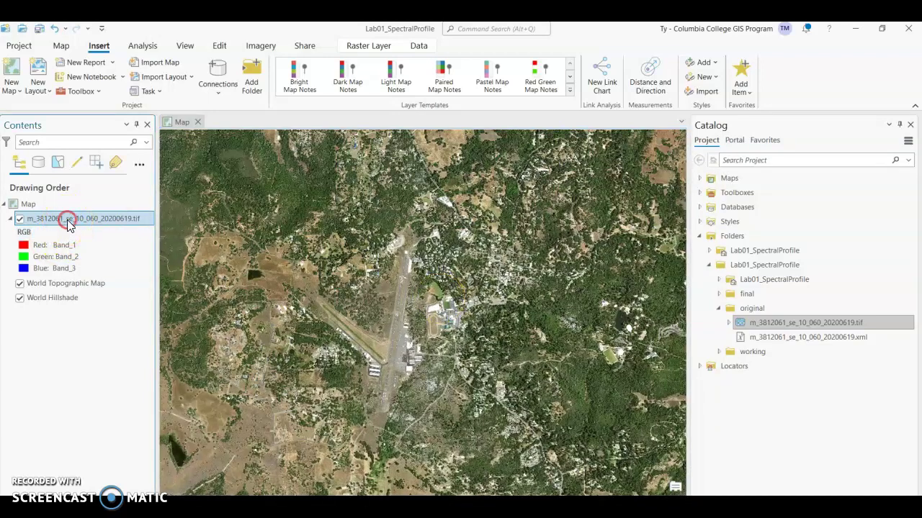
# - Create a Spectral Profile chart from the NAIP image layer's Create Chart menu
pyautogui.rightClick(67, 219)
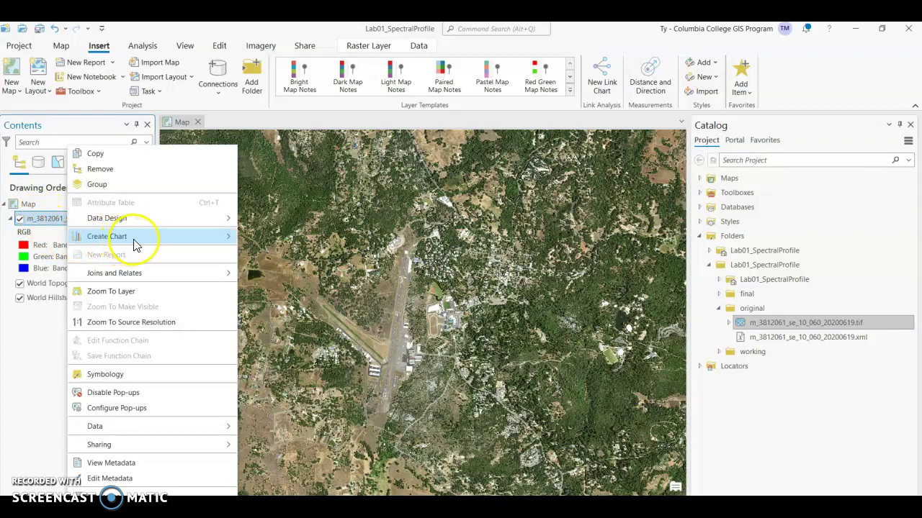
pyautogui.click(226, 237)
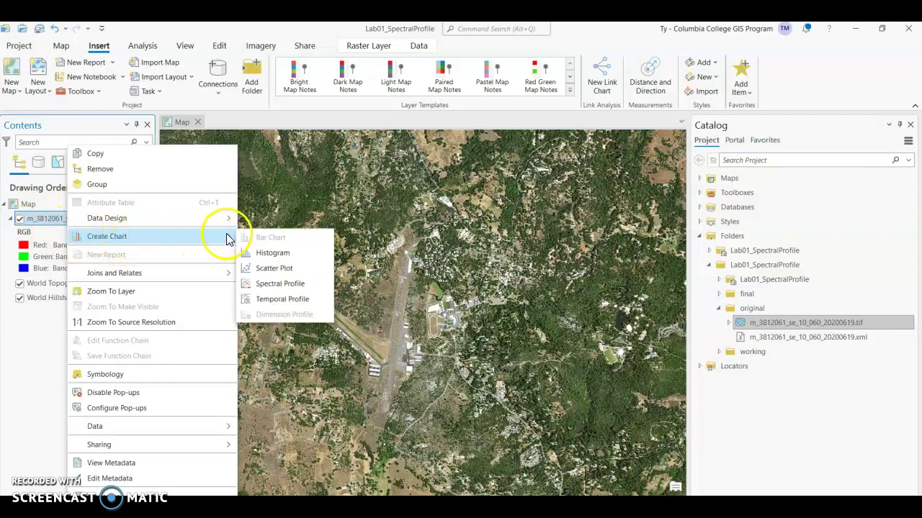
pyautogui.click(280, 283)
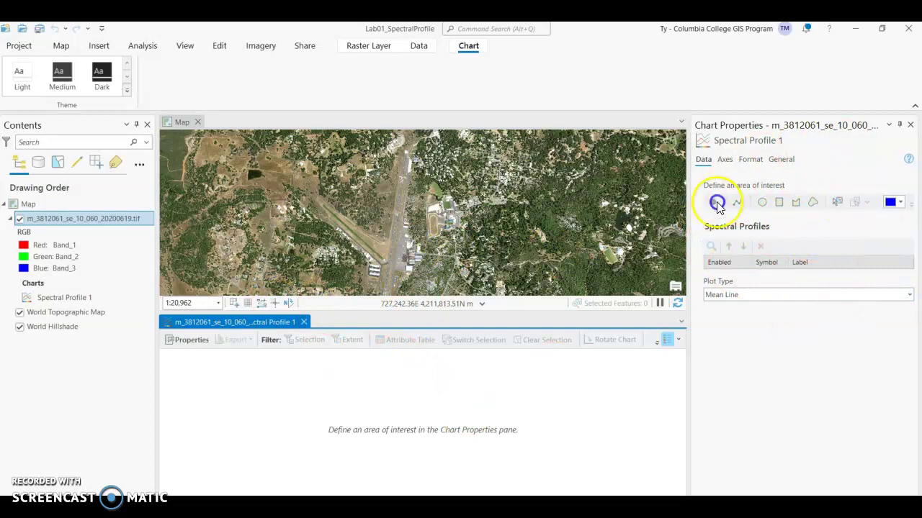
# - Bring the lake's open water near the image top into close view and choose the Polygon area-of-interest tool
pyautogui.click(778, 202)
pyautogui.click(371, 272)
pyautogui.scroll(-2, 456, 248)
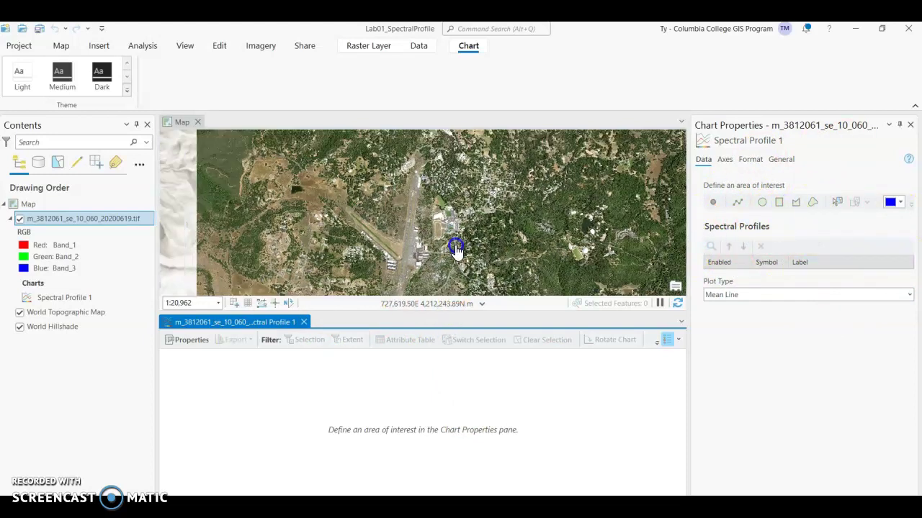
pyautogui.moveTo(446, 229)
pyautogui.mouseDown()
pyautogui.moveTo(391, 263)
pyautogui.moveTo(456, 237)
pyautogui.mouseUp()
pyautogui.moveTo(352, 195); pyautogui.dragTo(373, 208)
pyautogui.scroll(4, 375, 252)
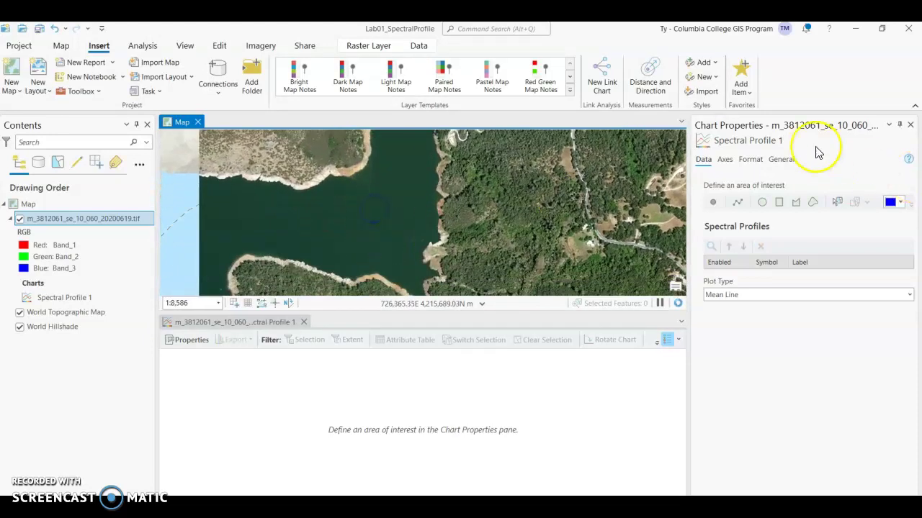
pyautogui.click(797, 205)
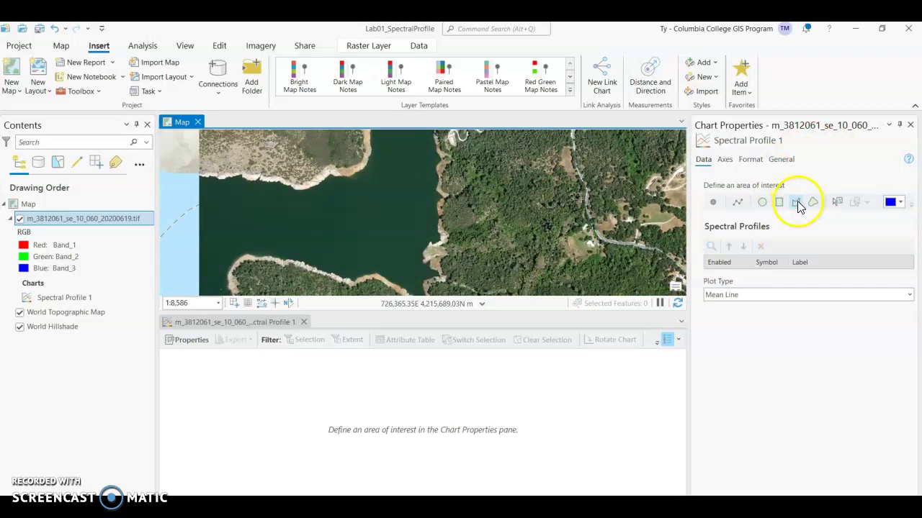
# - Draw a polygon area of interest over the lake water to plot its profile as Profile_1
pyautogui.click(797, 205)
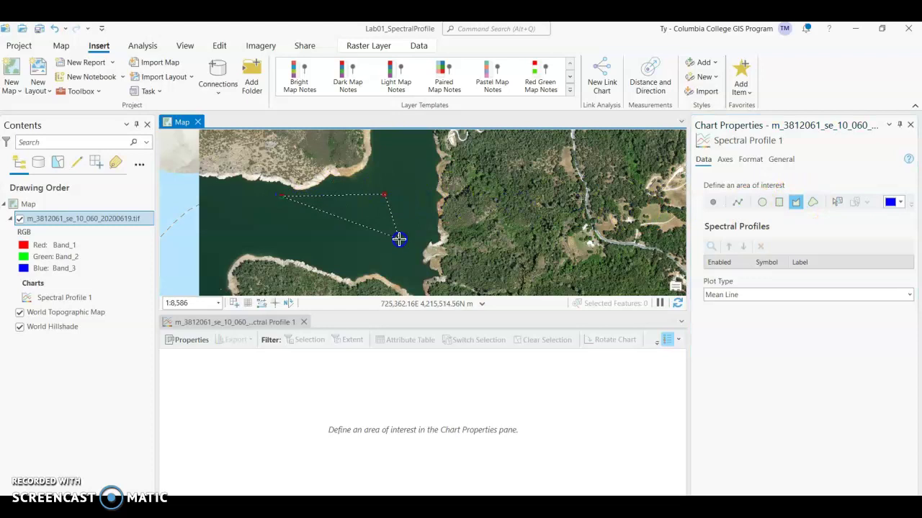
pyautogui.click(363, 261)
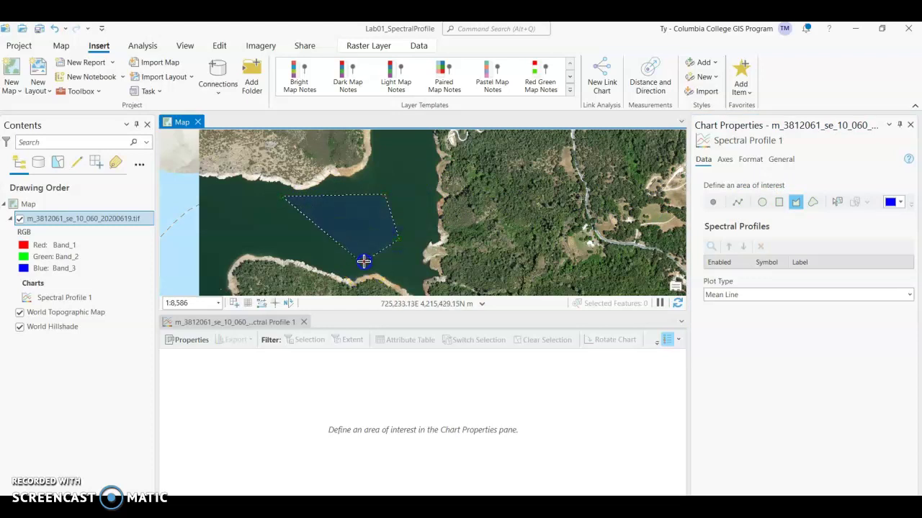
pyautogui.click(291, 249)
pyautogui.doubleClick(256, 234)
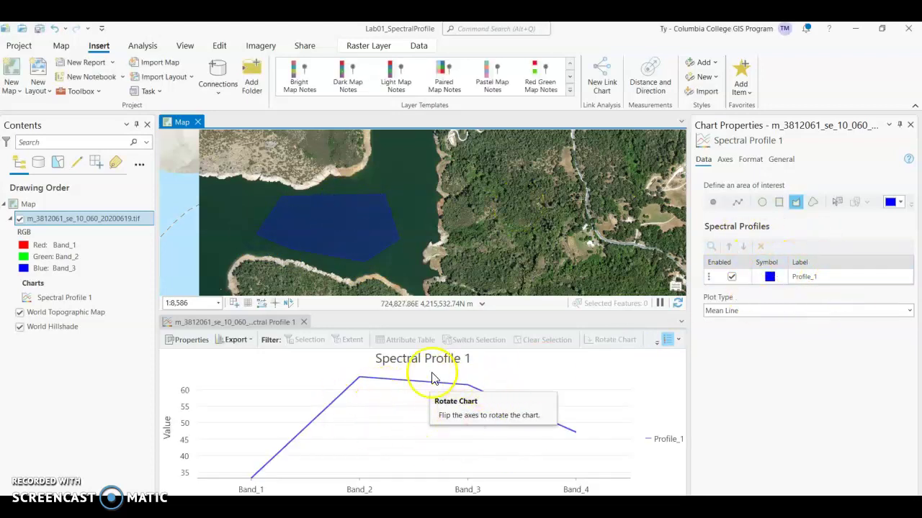
# - Rename the lake's Profile_1 entry to Water in the chart properties
pyautogui.click(812, 279)
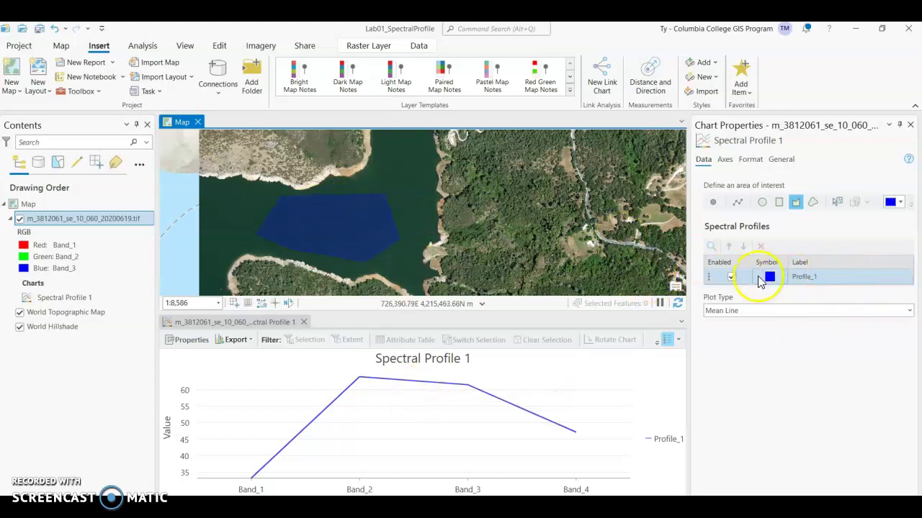
pyautogui.click(806, 280)
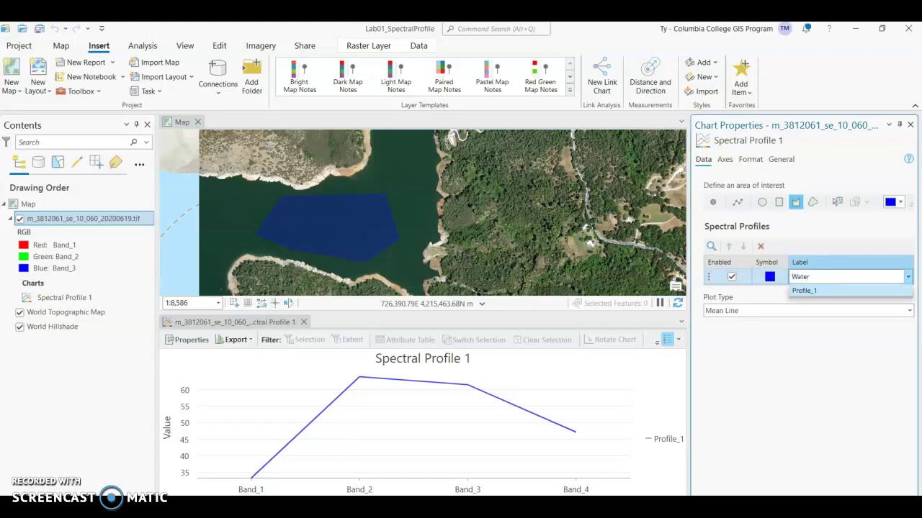
pyautogui.press('Return')
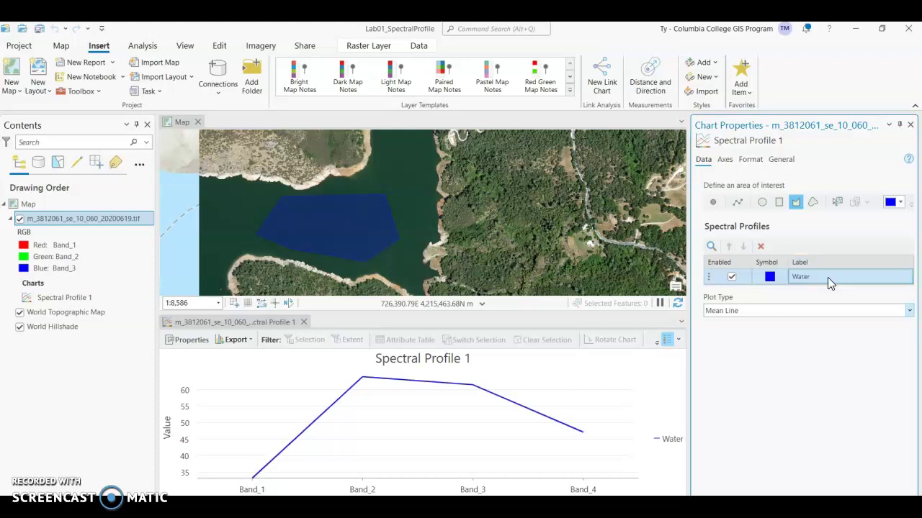
pyautogui.click(798, 278)
pyautogui.click(812, 284)
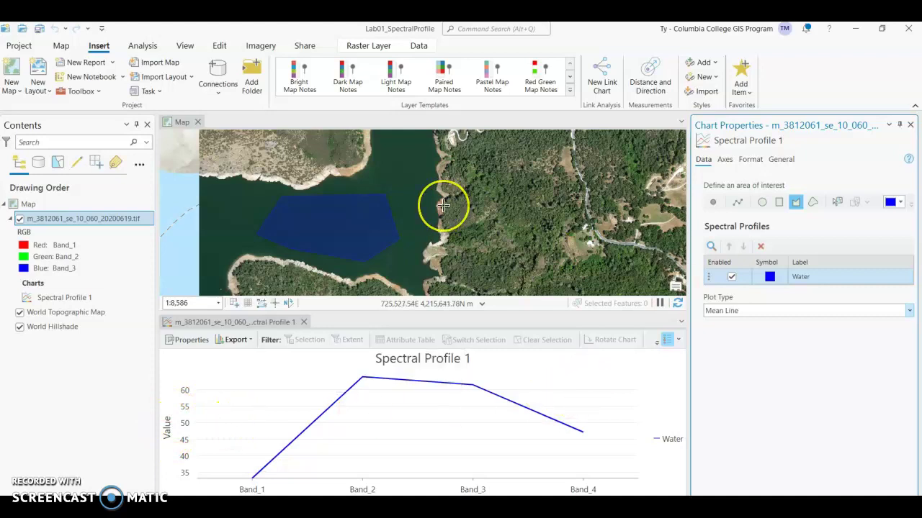
# - Zoom out from the lake until the NAIP image and surrounding basemap are visible
pyautogui.scroll(-2, 443, 206)
pyautogui.scroll(-2, 593, 205)
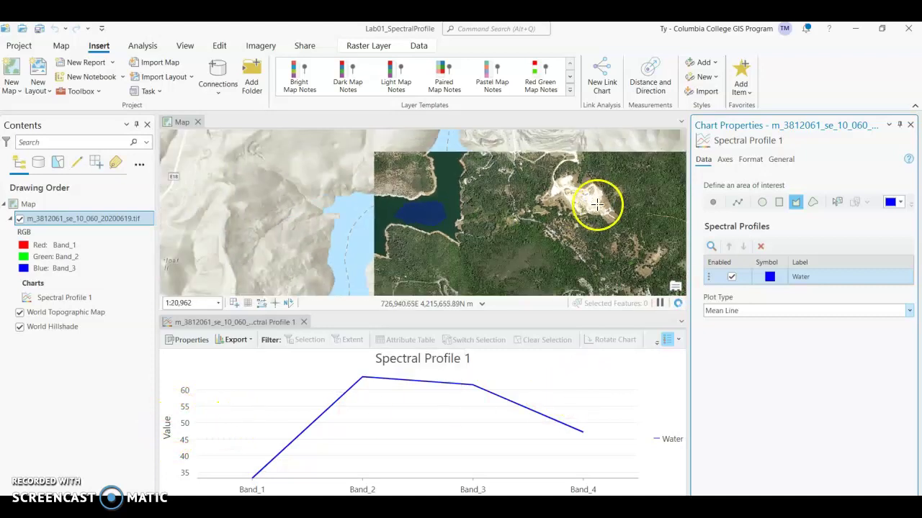
pyautogui.scroll(-1, 511, 209)
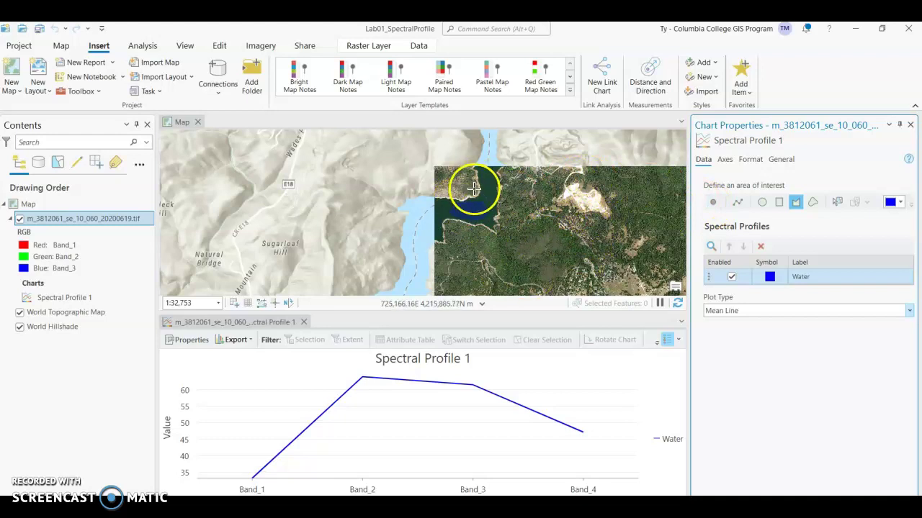
# - Switch to Explore and zoom into a dense forest patch in the NAIP image
pyautogui.click(62, 49)
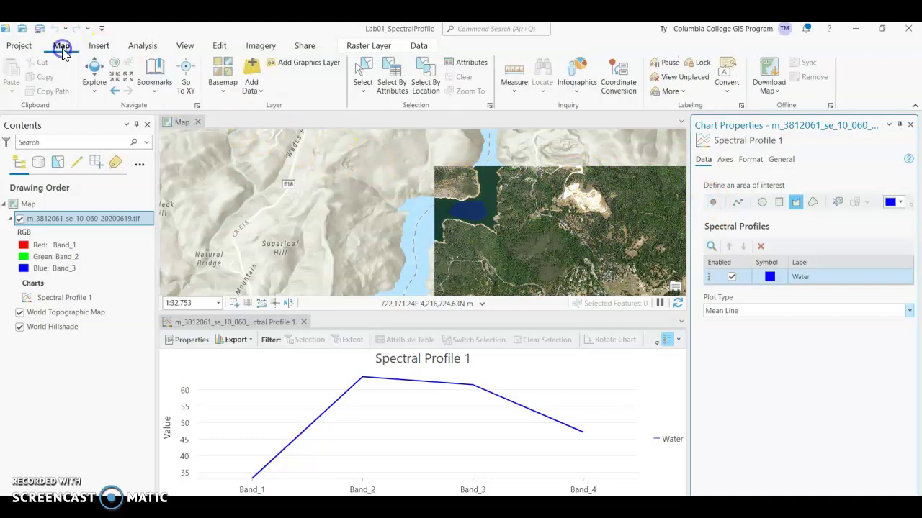
pyautogui.click(92, 70)
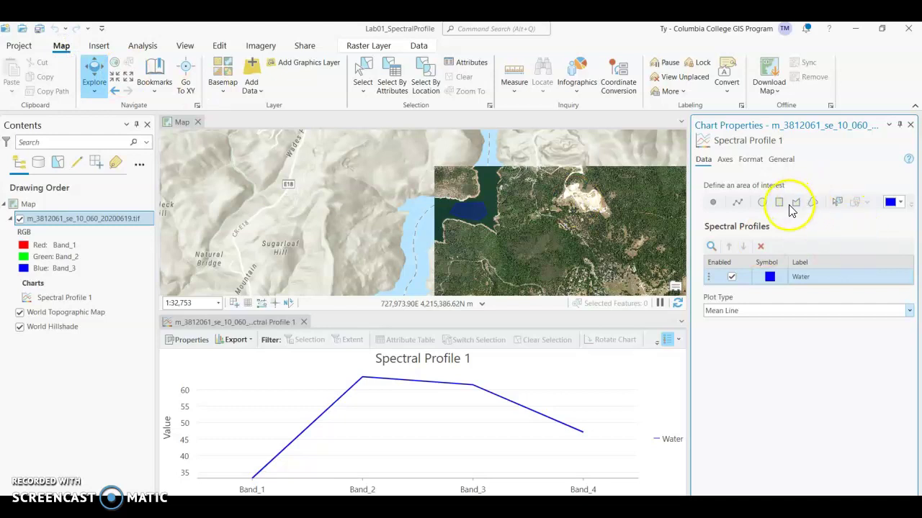
pyautogui.moveTo(583, 241); pyautogui.dragTo(463, 205)
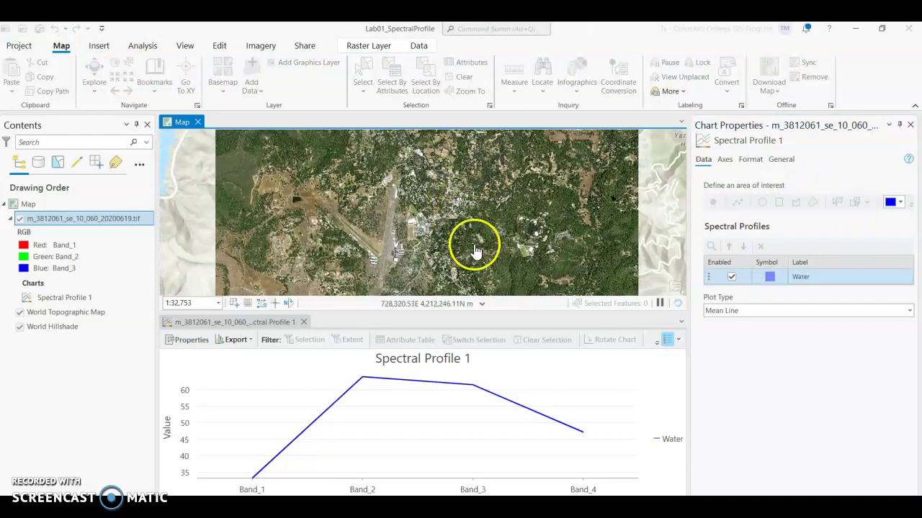
pyautogui.scroll(2, 449, 237)
pyautogui.moveTo(500, 247); pyautogui.dragTo(452, 209)
pyautogui.scroll(4, 451, 209)
pyautogui.scroll(1, 414, 211)
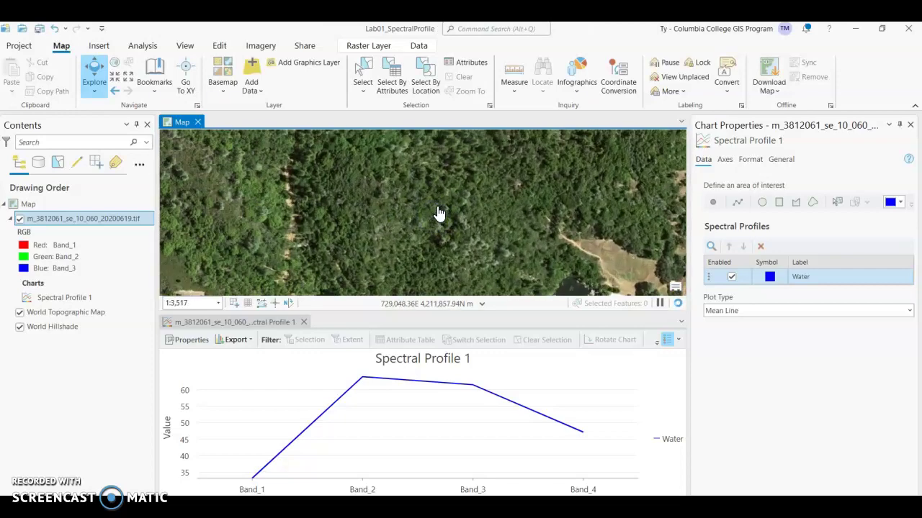
# - Outline the forest patch with a polygon area of interest to add Profile_2
pyautogui.click(796, 205)
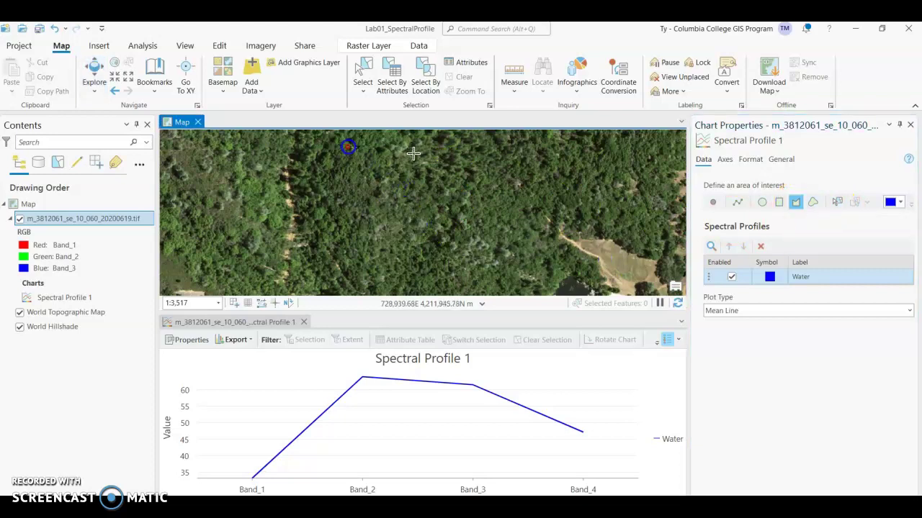
pyautogui.click(492, 160)
pyautogui.click(481, 219)
pyautogui.click(428, 267)
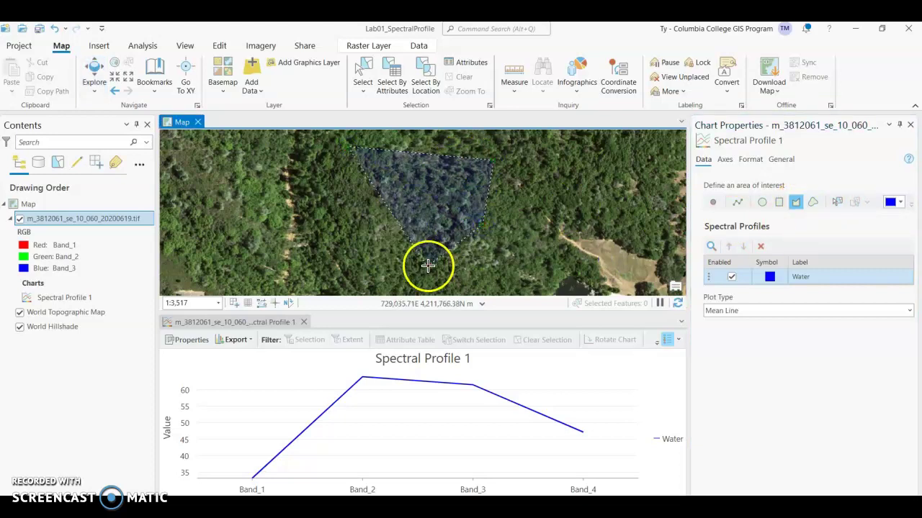
pyautogui.doubleClick(361, 268)
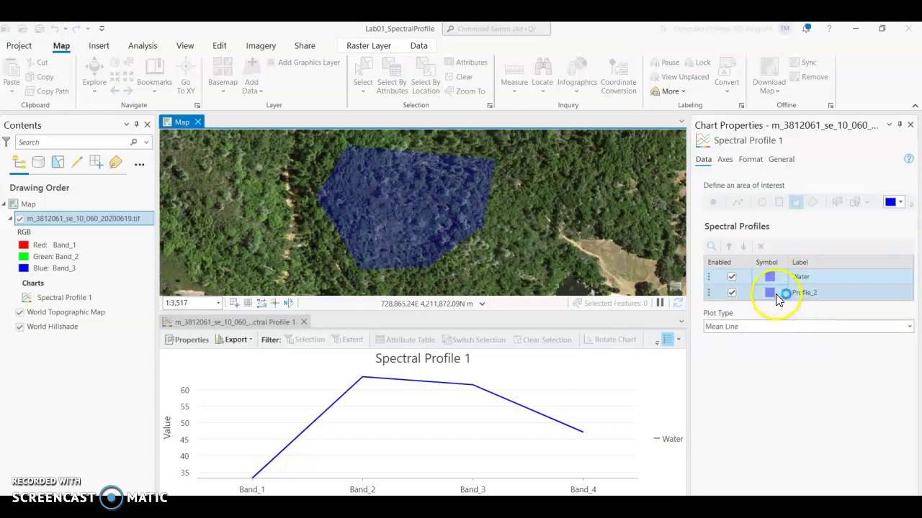
# - Make Profile_2 green and relabel it Forest
pyautogui.click(770, 294)
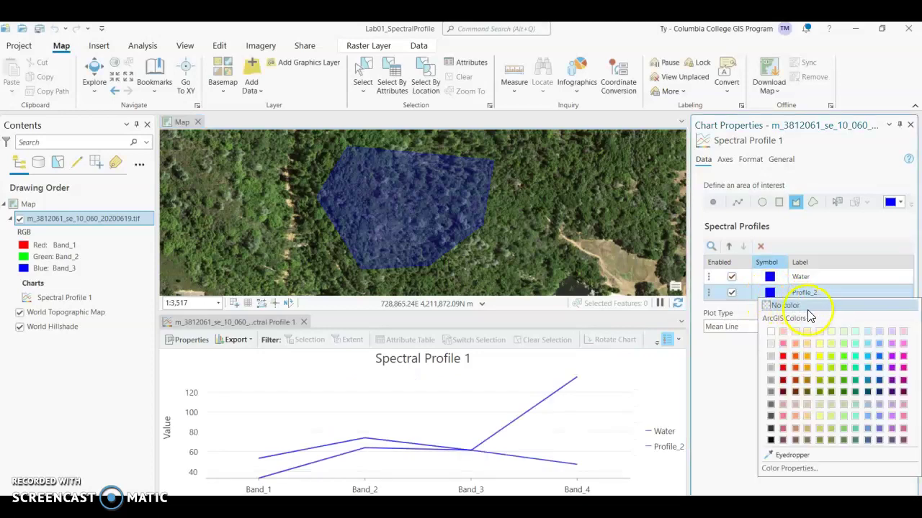
pyautogui.click(844, 384)
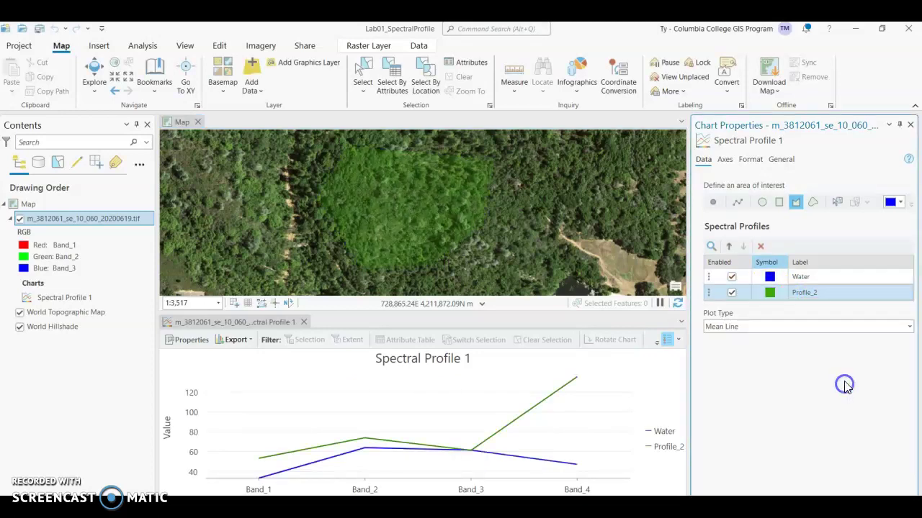
pyautogui.click(814, 293)
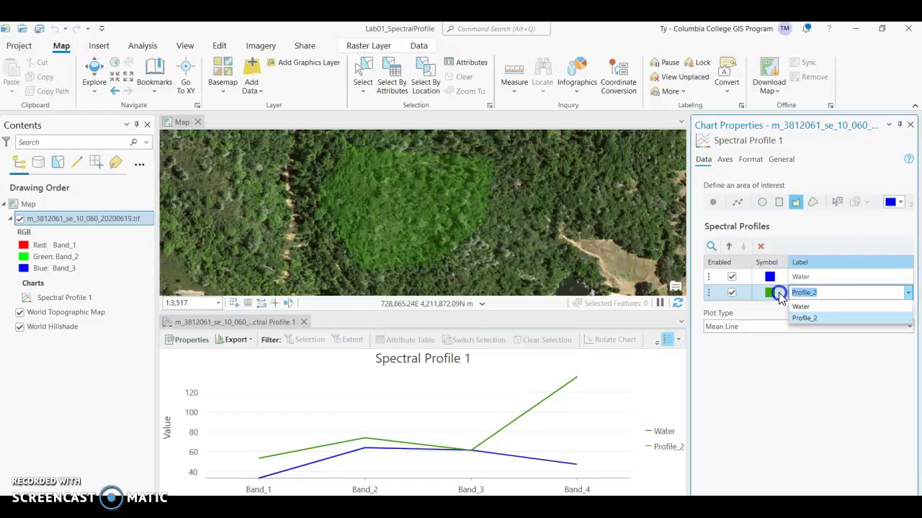
pyautogui.write('Forest')
pyautogui.press('Return')
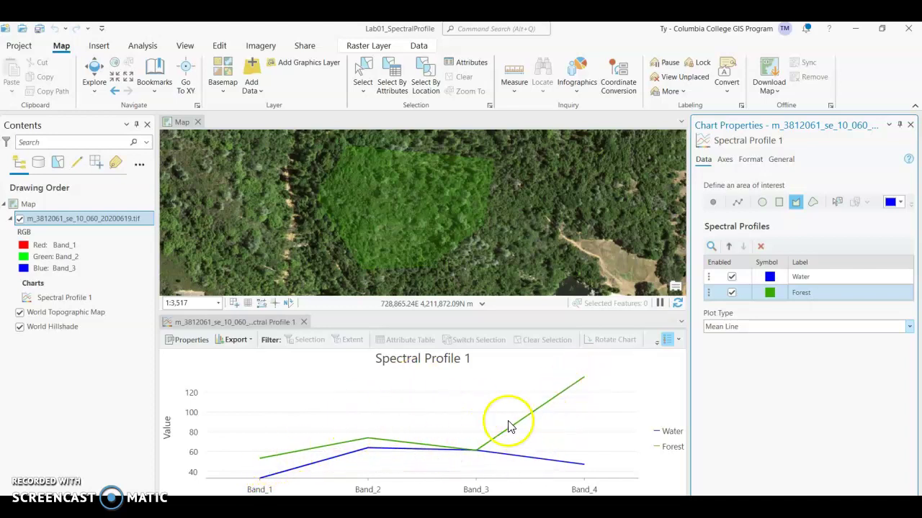
# - Zoom out and back in around the forest sample area
pyautogui.scroll(-3, 444, 208)
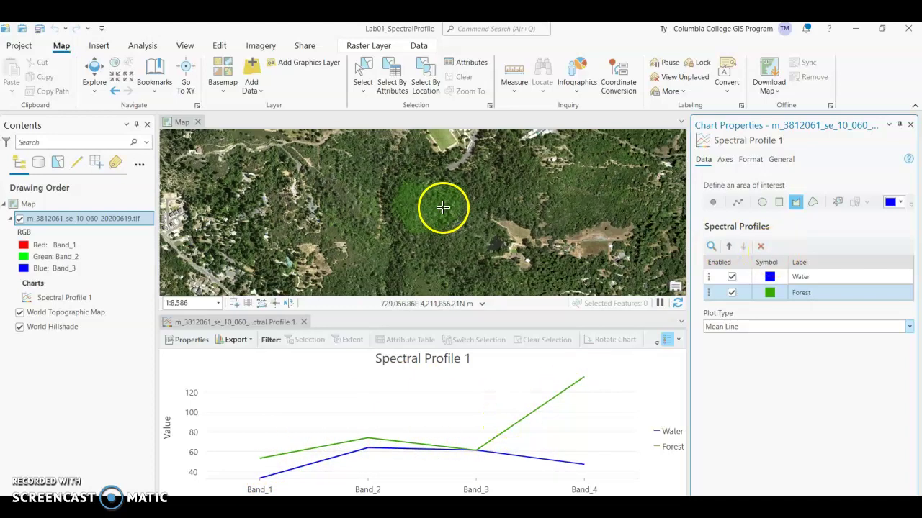
pyautogui.scroll(-2, 251, 181)
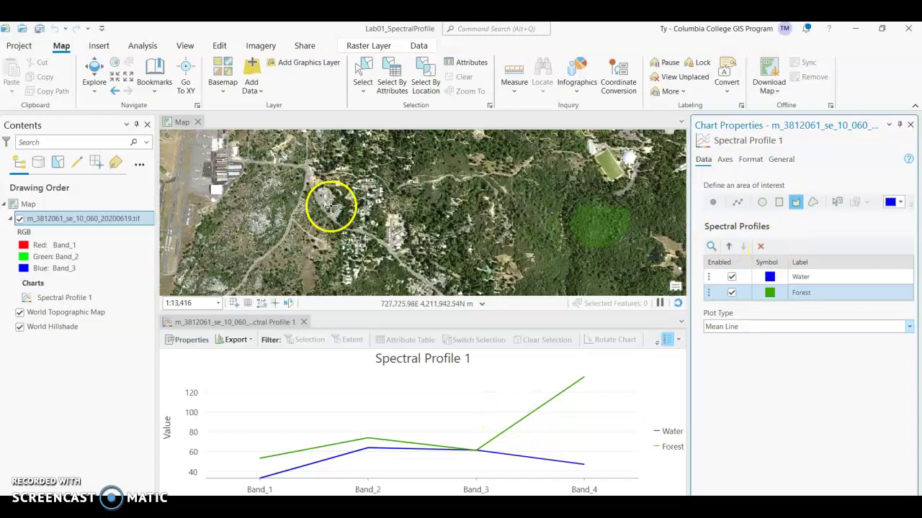
pyautogui.scroll(1, 325, 194)
pyautogui.scroll(1, 309, 205)
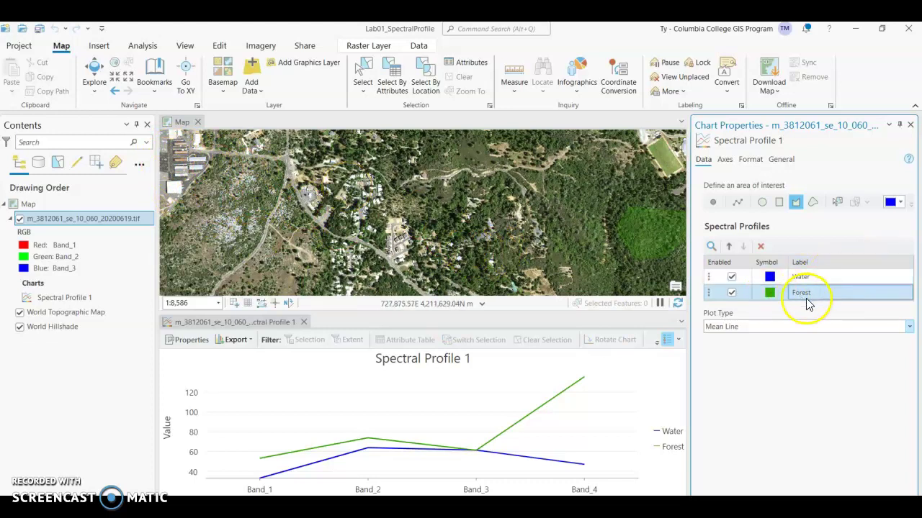
pyautogui.scroll(-2, 403, 245)
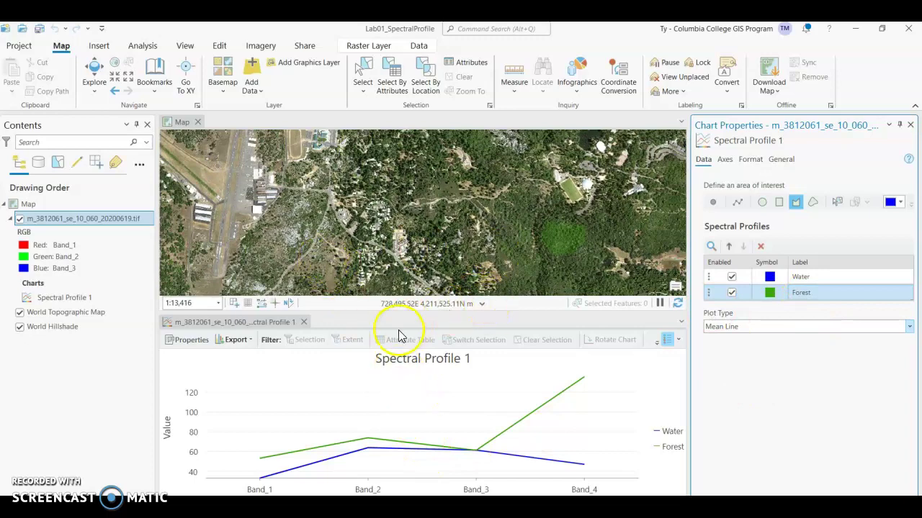
pyautogui.scroll(-5, 360, 245)
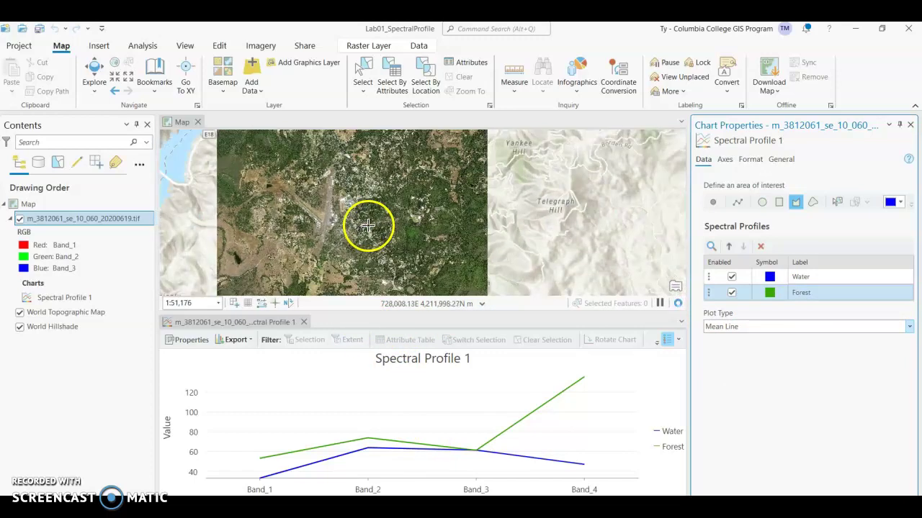
pyautogui.scroll(6, 216, 263)
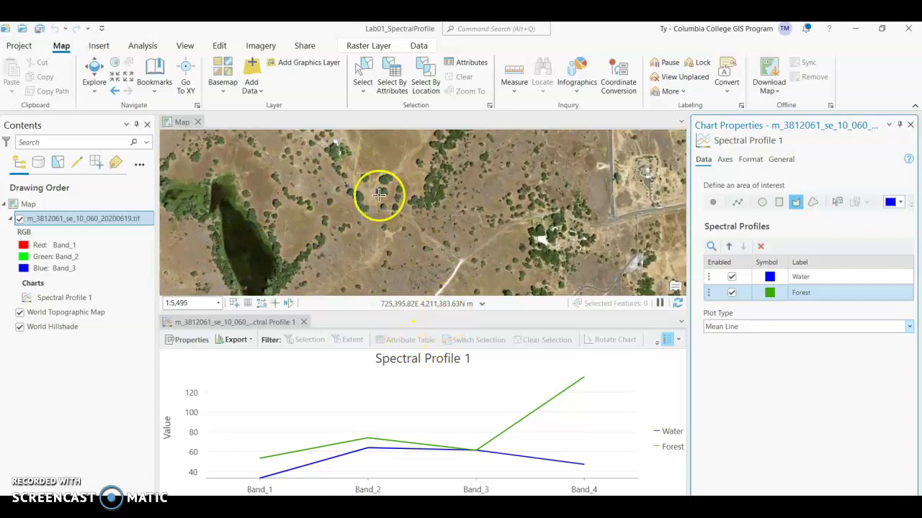
pyautogui.scroll(-2, 516, 201)
pyautogui.scroll(-2, 514, 203)
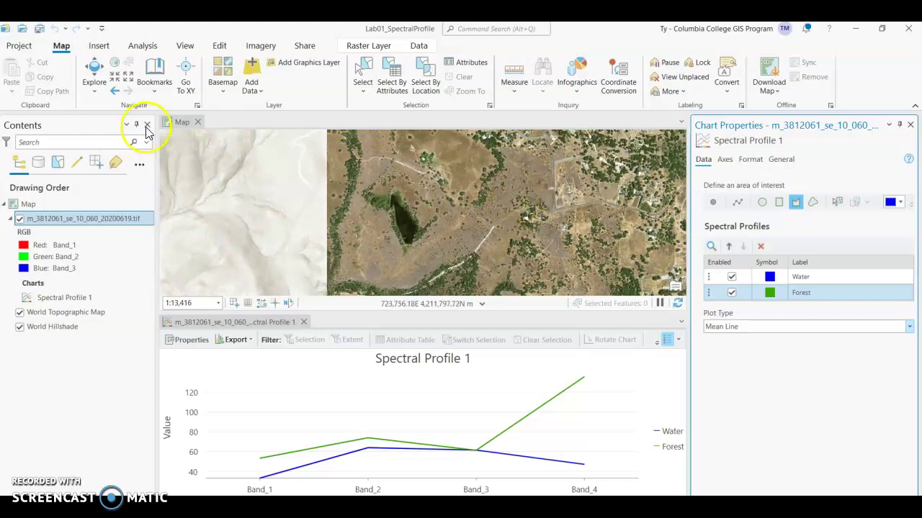
# - Pan and recentre the whole NAIP image, then check the chart's Export options
pyautogui.click(94, 72)
pyautogui.moveTo(475, 177); pyautogui.dragTo(323, 182)
pyautogui.scroll(4, 425, 180)
pyautogui.scroll(3, 382, 201)
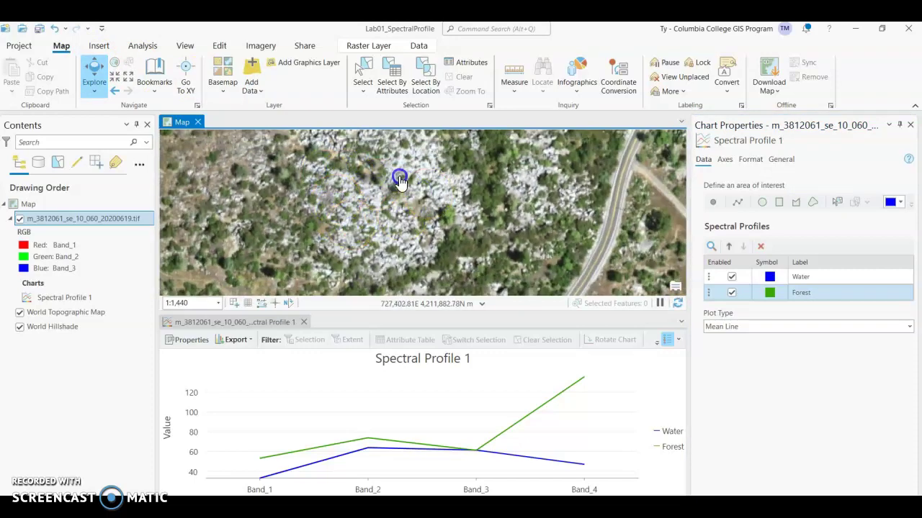
pyautogui.moveTo(400, 182); pyautogui.dragTo(463, 193)
pyautogui.scroll(-6, 453, 208)
pyautogui.moveTo(413, 224); pyautogui.dragTo(430, 263)
pyautogui.scroll(-2, 525, 181)
pyautogui.scroll(-4, 482, 218)
pyautogui.moveTo(433, 199); pyautogui.dragTo(434, 263)
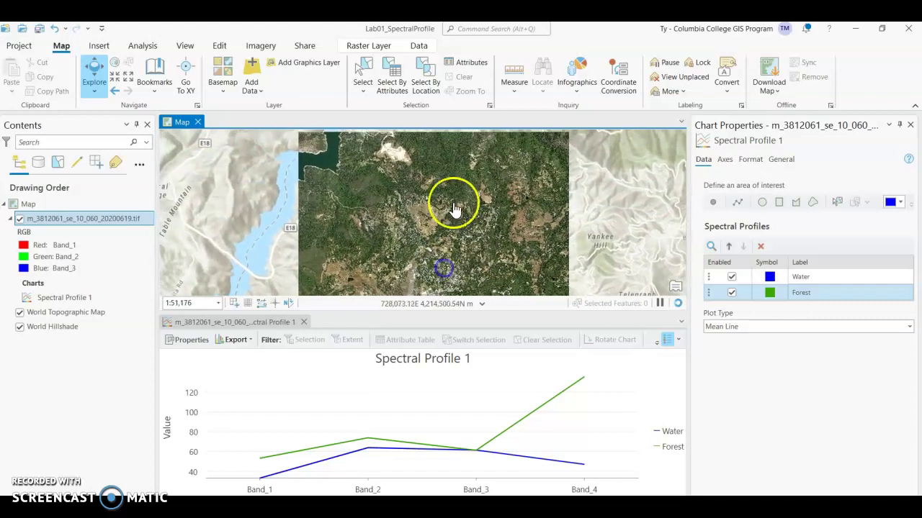
pyautogui.moveTo(453, 202); pyautogui.dragTo(466, 216)
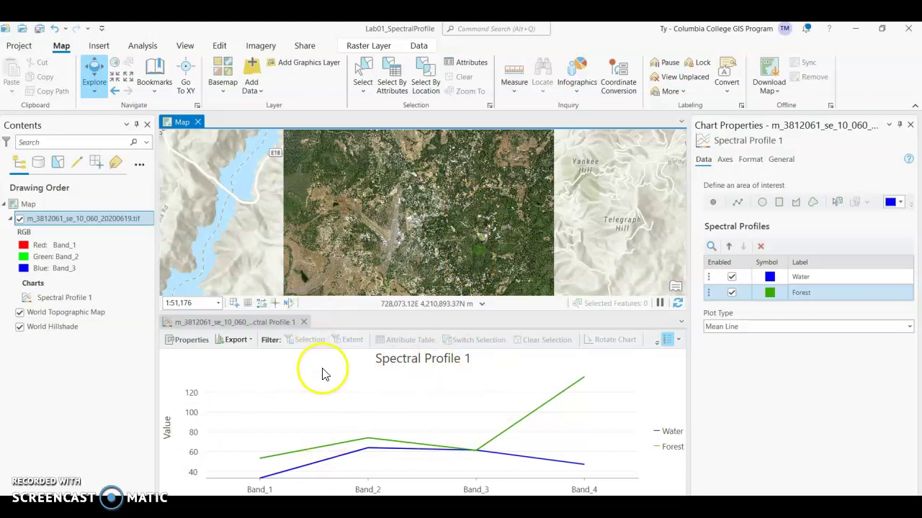
pyautogui.click(249, 341)
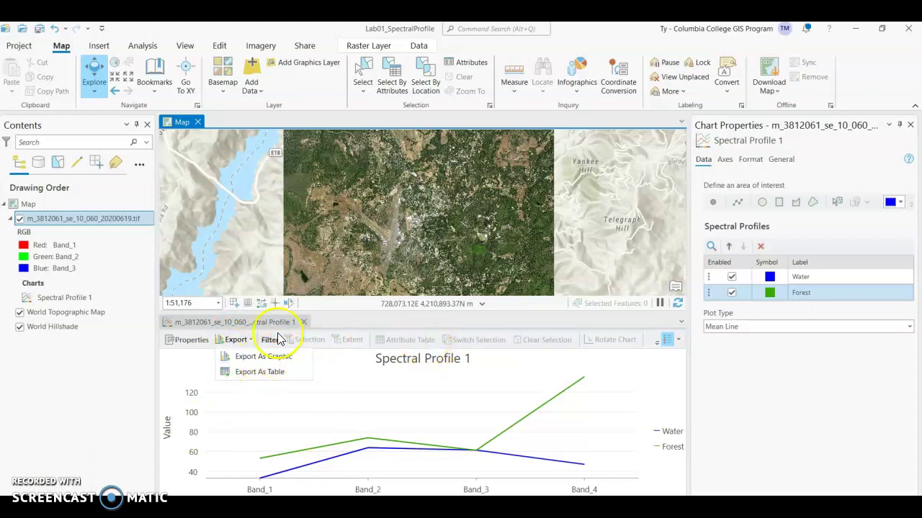
pyautogui.click(778, 405)
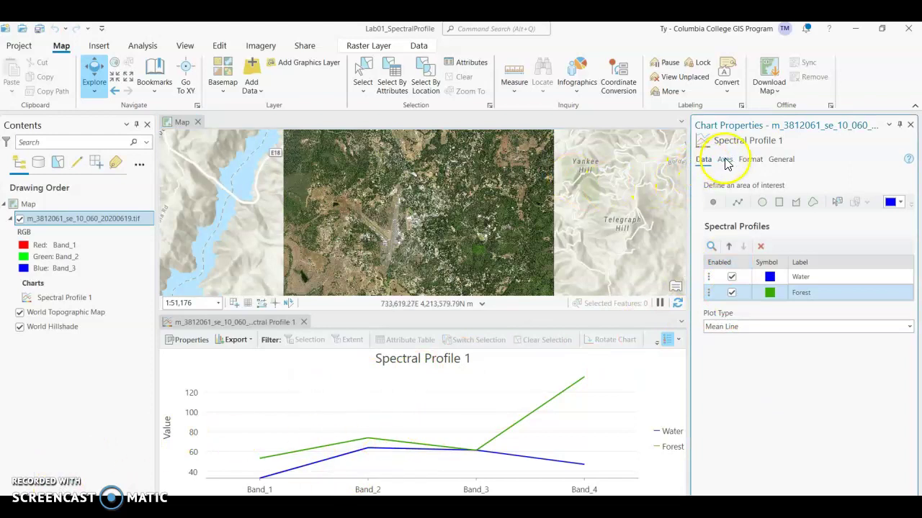
# - Title the chart 'Land Cover Spectral Profiles' and set the Y axis title to 'Pixel Value'
pyautogui.click(667, 404)
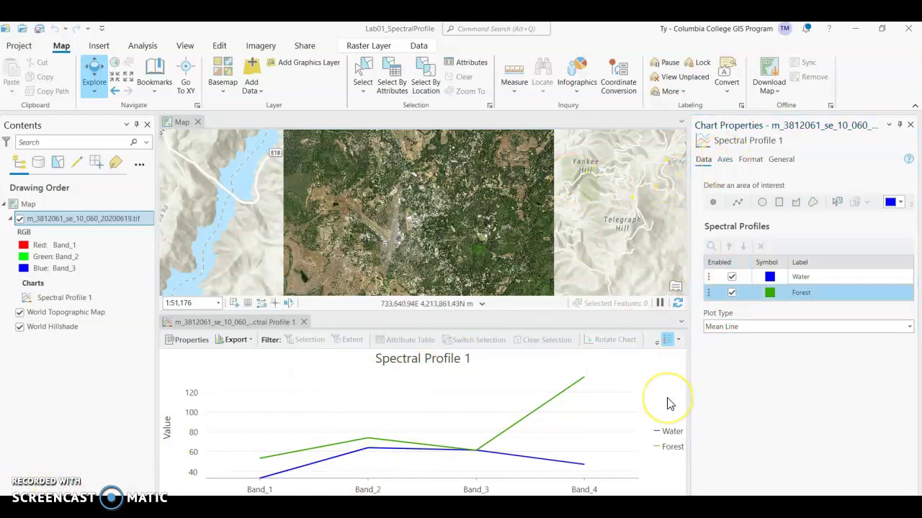
pyautogui.click(729, 161)
pyautogui.click(781, 159)
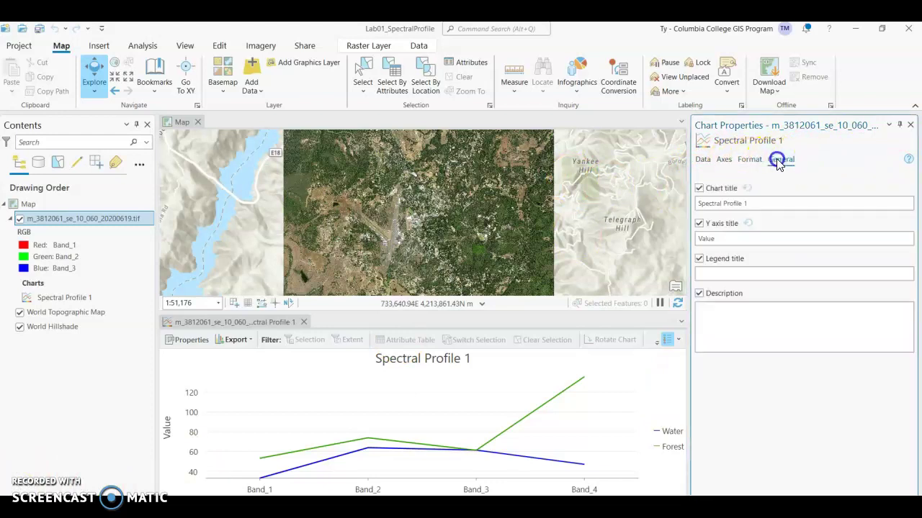
pyautogui.click(761, 203)
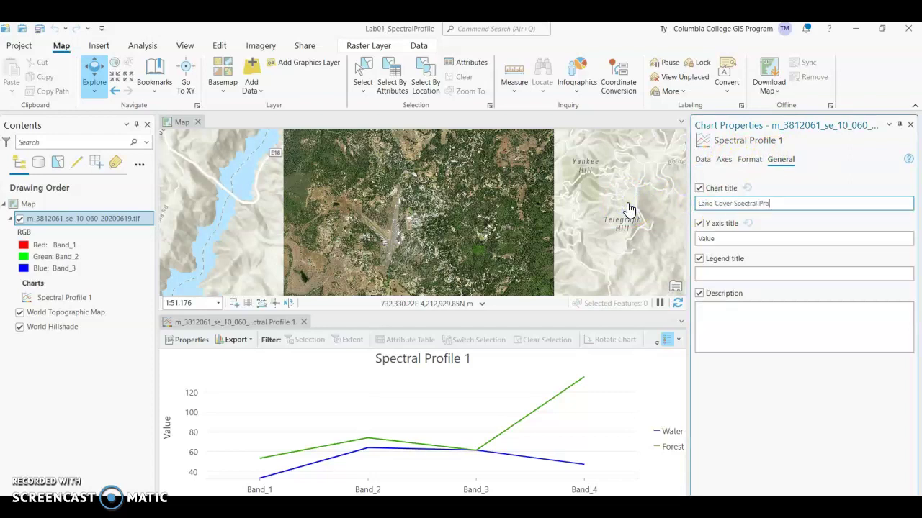
pyautogui.press('Tab')
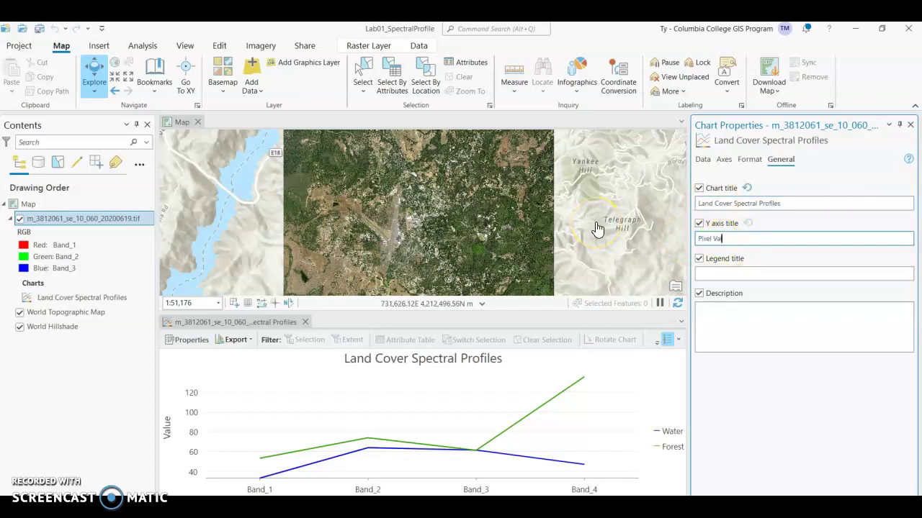
pyautogui.write('Pixel Value')
pyautogui.click(783, 432)
pyautogui.click(410, 481)
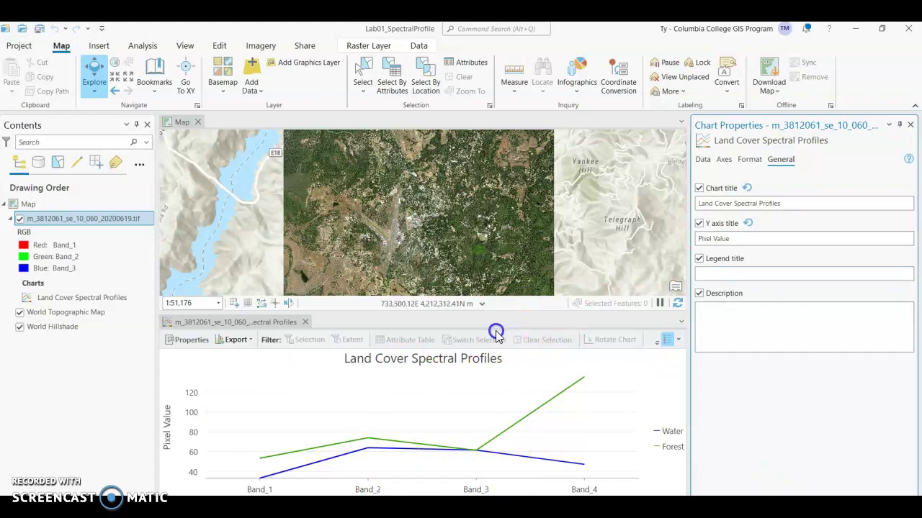
pyautogui.moveTo(455, 303); pyautogui.dragTo(432, 242)
# - Change the NAIP layer's primary symbology from RGB to Stretch for a grayscale display
pyautogui.click(105, 220)
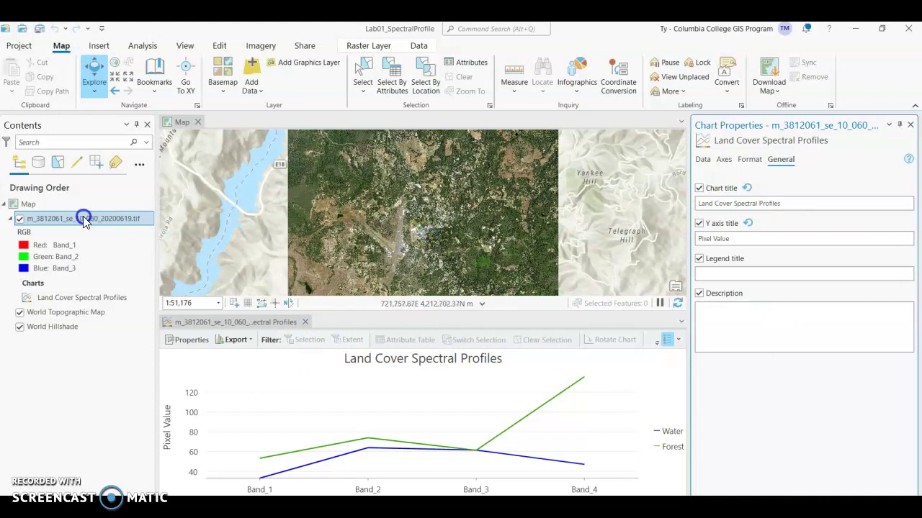
pyautogui.rightClick(83, 218)
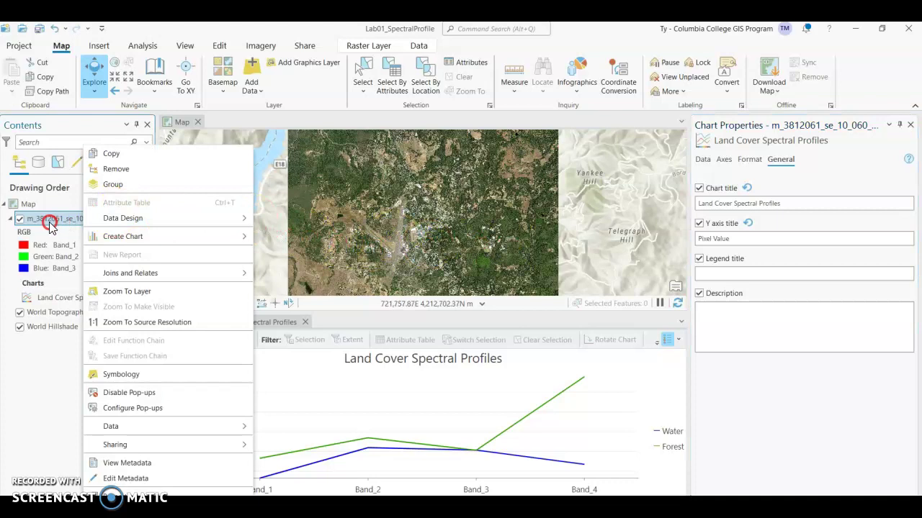
pyautogui.click(119, 375)
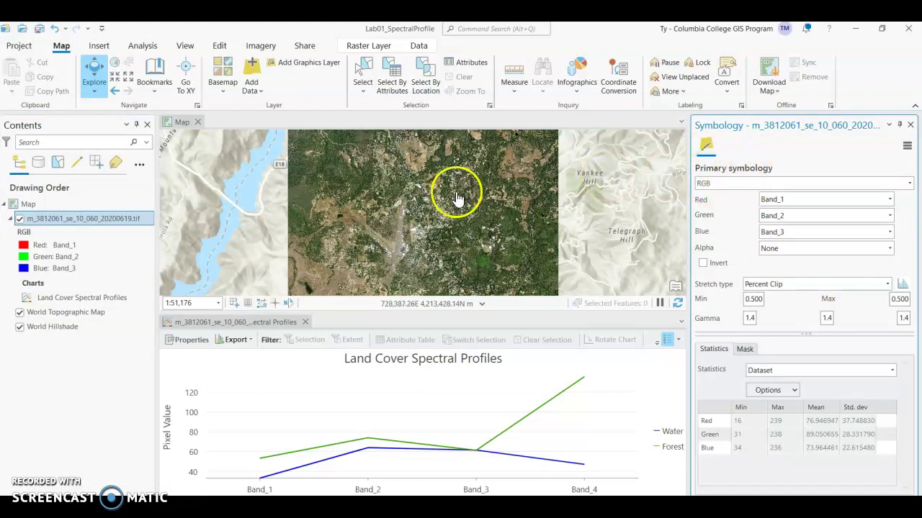
pyautogui.click(909, 183)
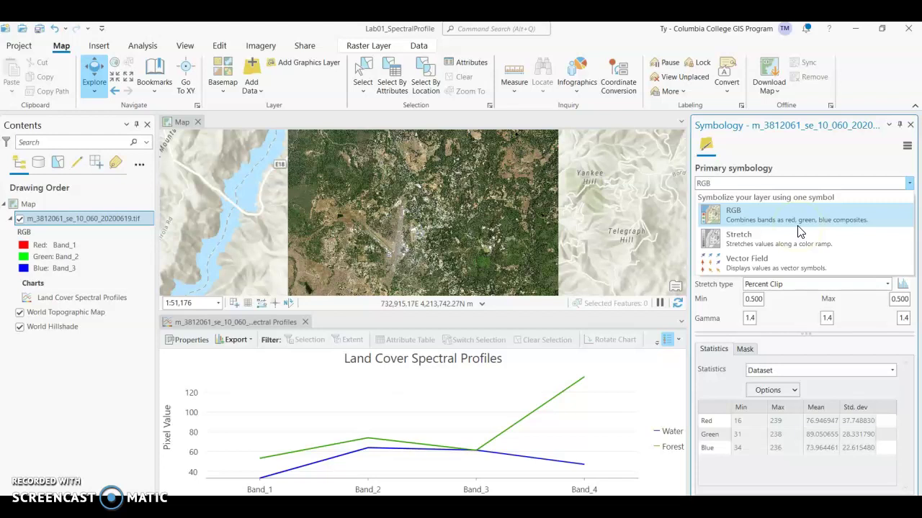
pyautogui.click(736, 241)
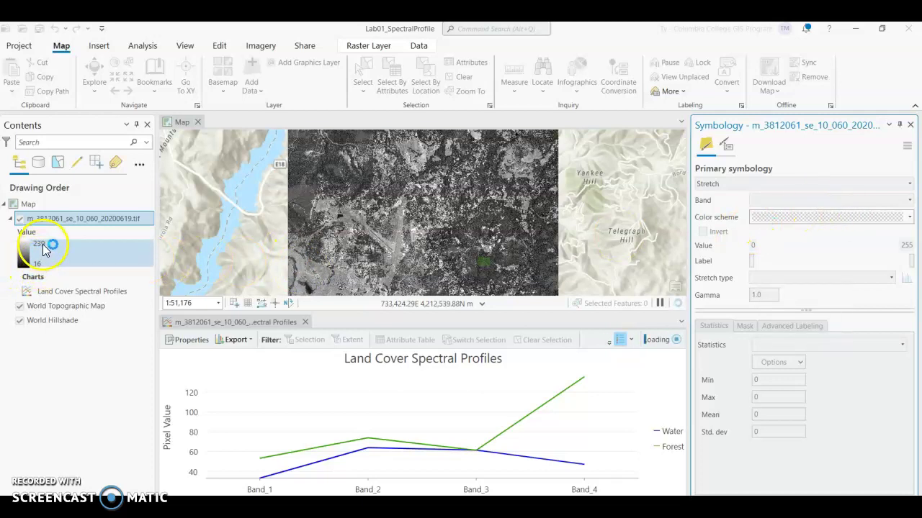
pyautogui.scroll(-2, 423, 234)
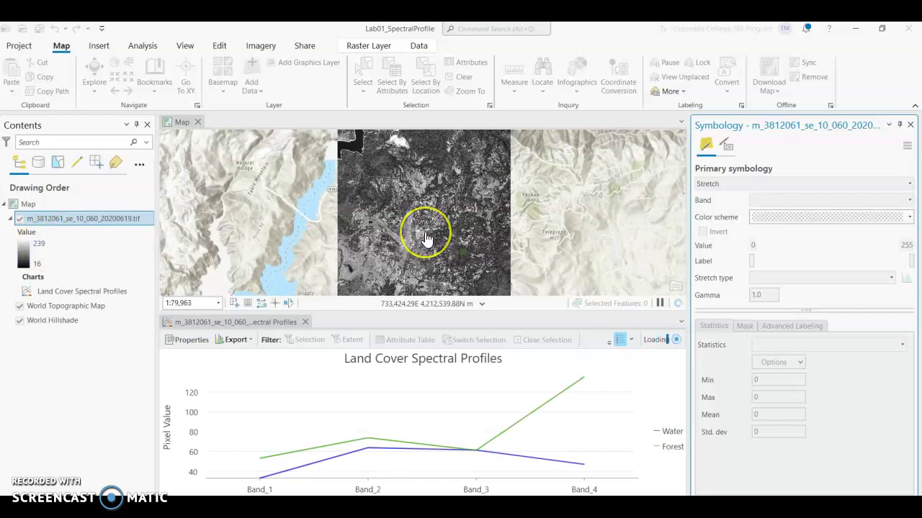
pyautogui.scroll(-1, 426, 238)
pyautogui.scroll(1, 426, 238)
pyautogui.click(100, 220)
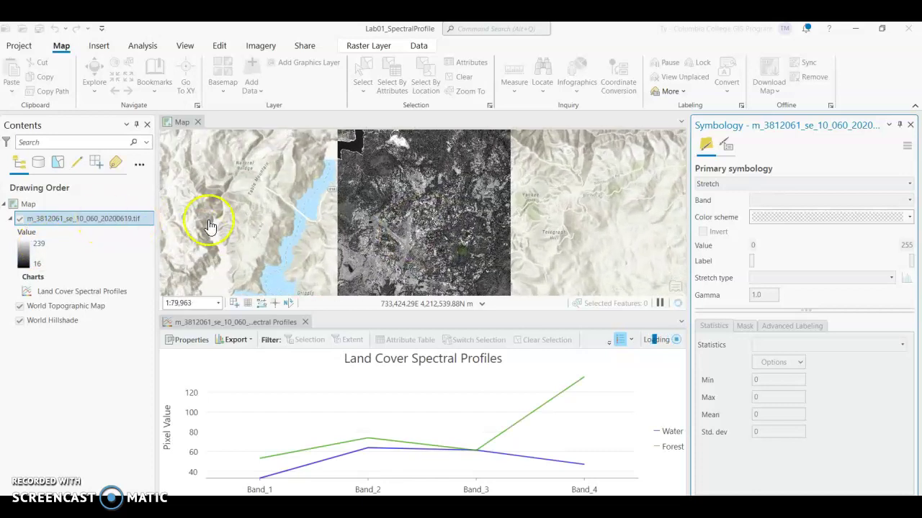
pyautogui.click(419, 204)
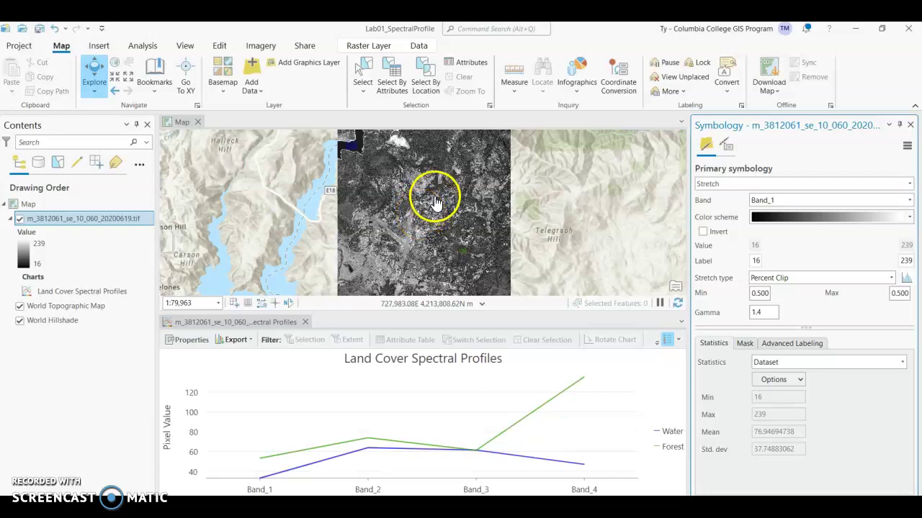
pyautogui.moveTo(430, 203); pyautogui.dragTo(428, 233)
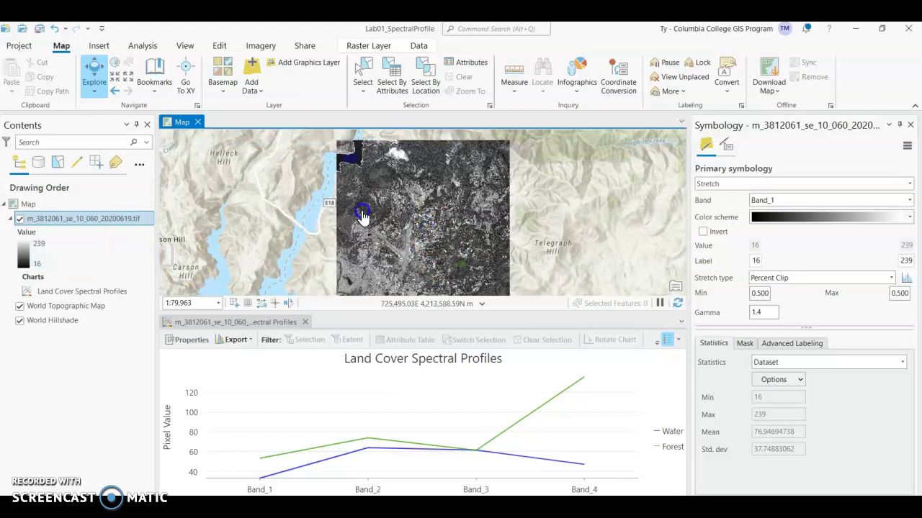
pyautogui.moveTo(410, 240); pyautogui.dragTo(407, 212)
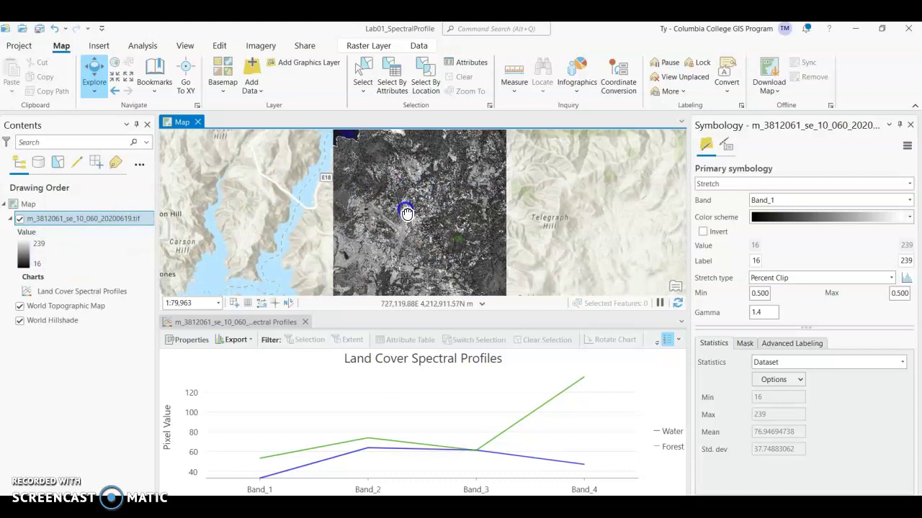
pyautogui.scroll(5, 394, 223)
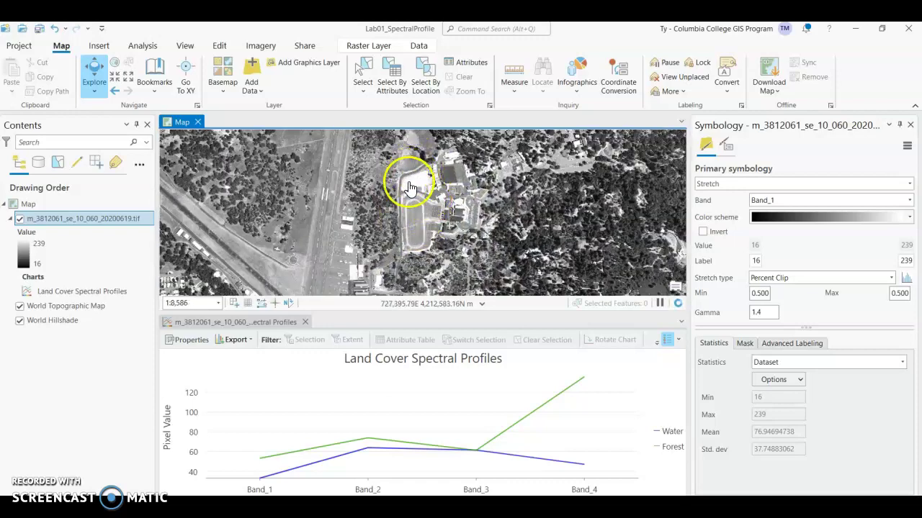
pyautogui.scroll(-1, 508, 245)
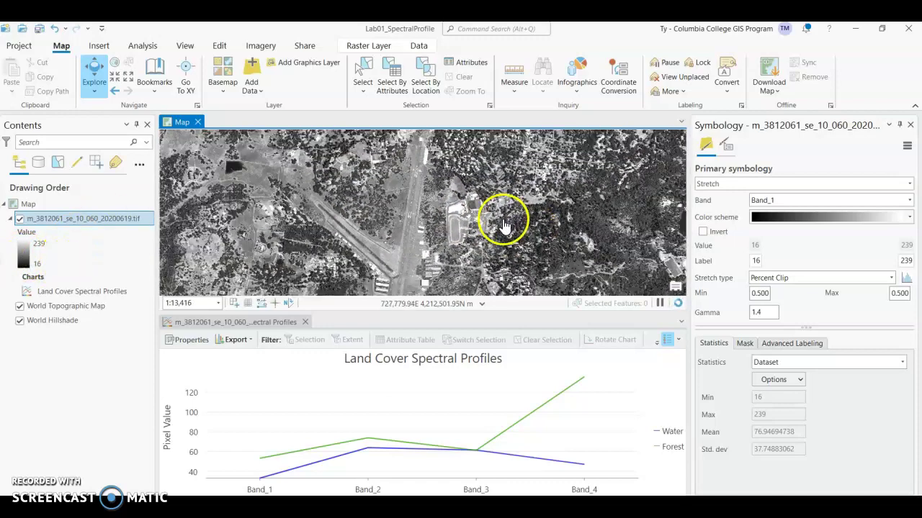
pyautogui.scroll(-2, 503, 224)
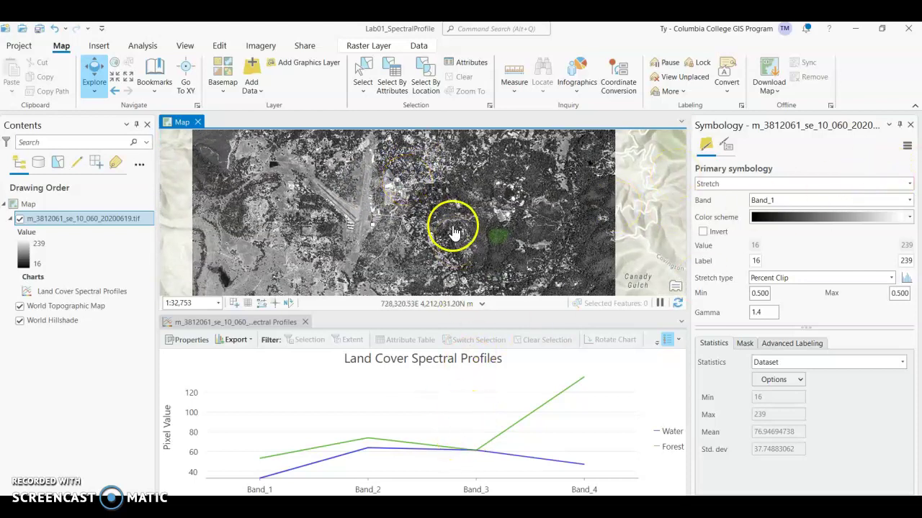
pyautogui.scroll(-1, 452, 229)
pyautogui.moveTo(406, 241); pyautogui.dragTo(405, 211)
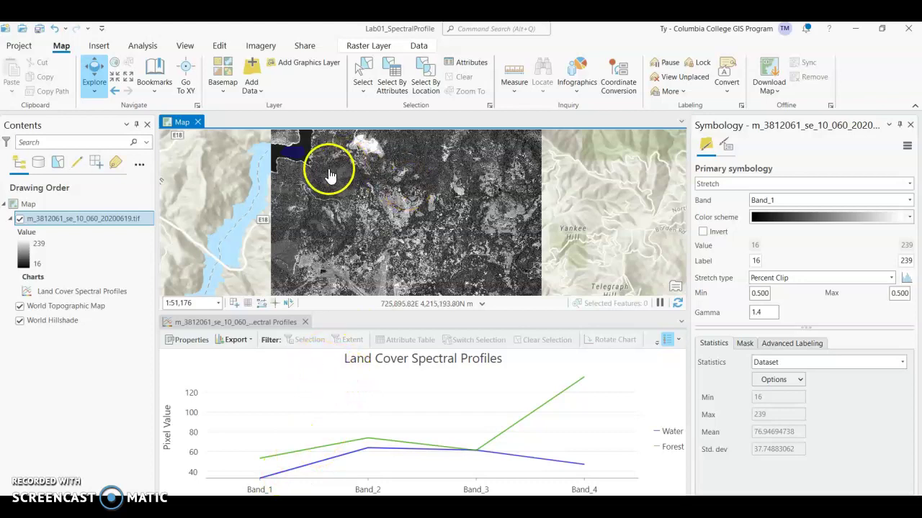
pyautogui.moveTo(329, 175)
pyautogui.mouseDown()
pyautogui.moveTo(336, 242)
pyautogui.moveTo(327, 160)
pyautogui.mouseUp()
pyautogui.moveTo(390, 214); pyautogui.dragTo(392, 176)
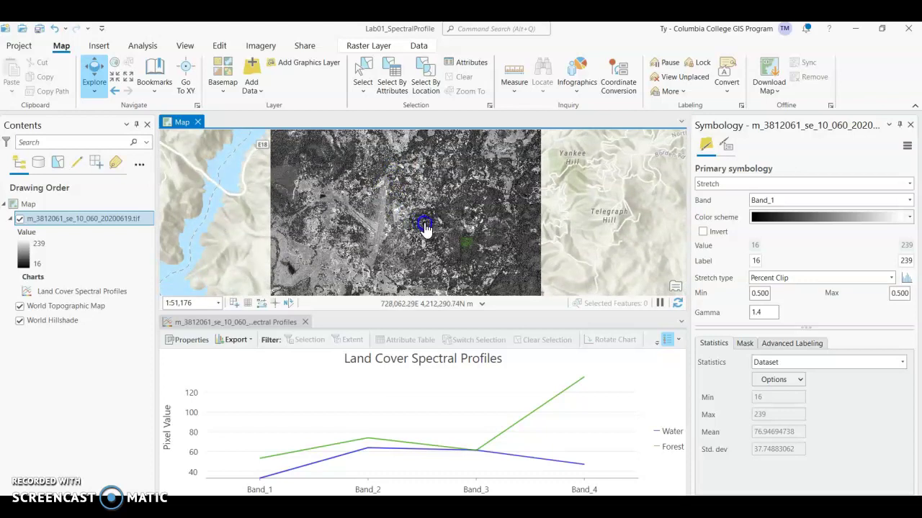
pyautogui.moveTo(427, 222); pyautogui.dragTo(405, 175)
pyautogui.moveTo(434, 212); pyautogui.dragTo(426, 175)
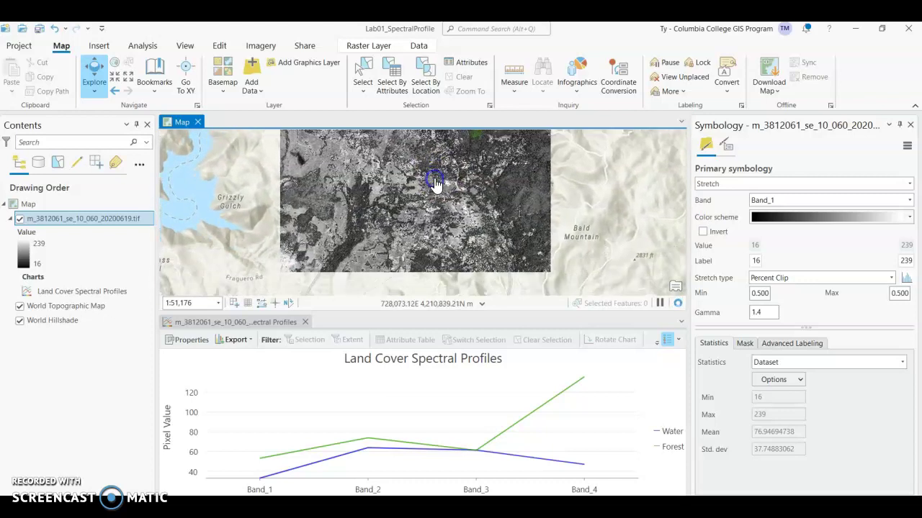
pyautogui.moveTo(377, 264); pyautogui.dragTo(367, 208)
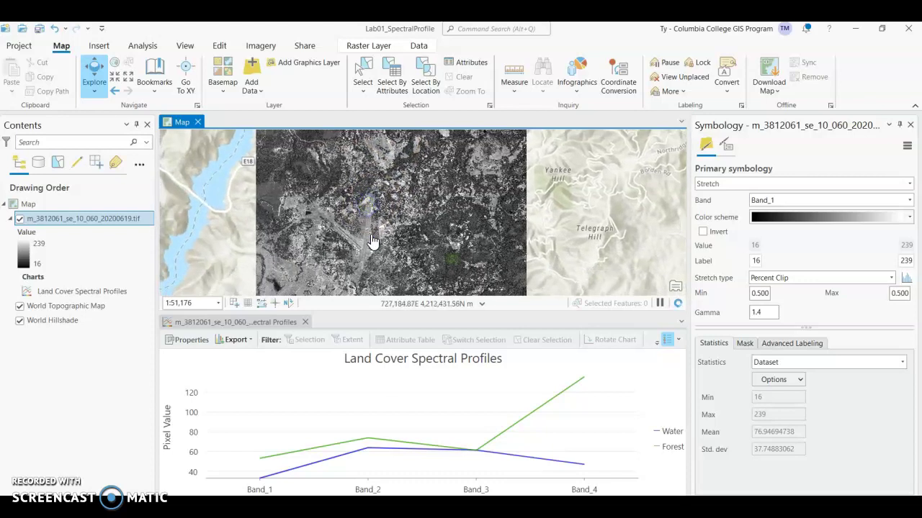
pyautogui.moveTo(372, 241); pyautogui.dragTo(367, 185)
pyautogui.moveTo(403, 251); pyautogui.dragTo(396, 216)
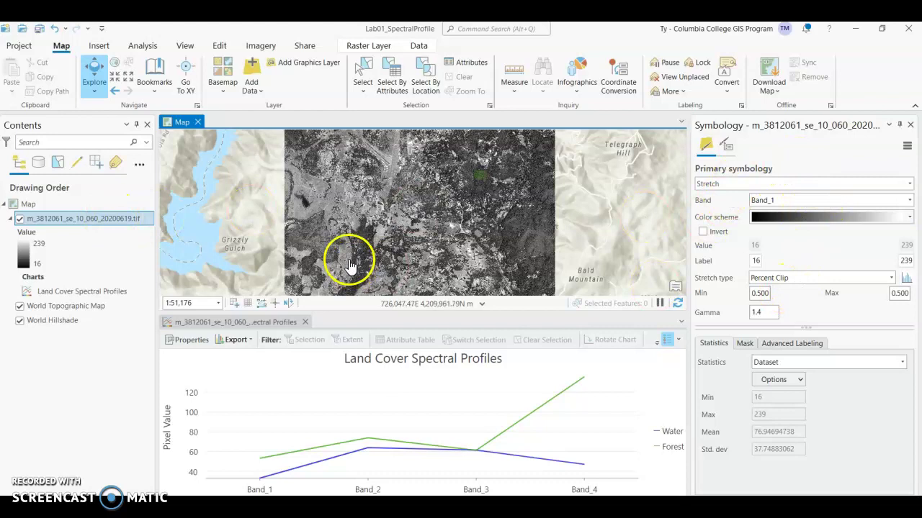
# - Set NAIP symbology back to RGB with Band_1, Band_2, Band_3, and view the chart's Export options
pyautogui.click(910, 186)
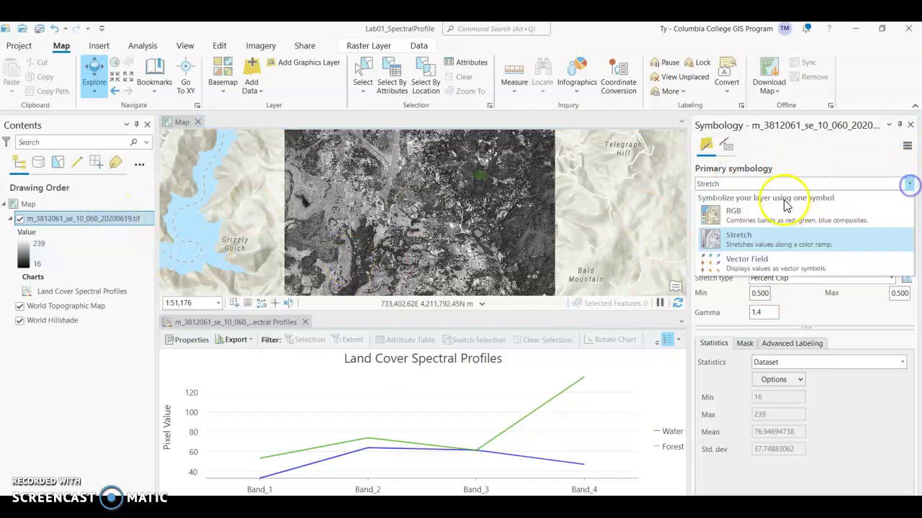
pyautogui.click(728, 211)
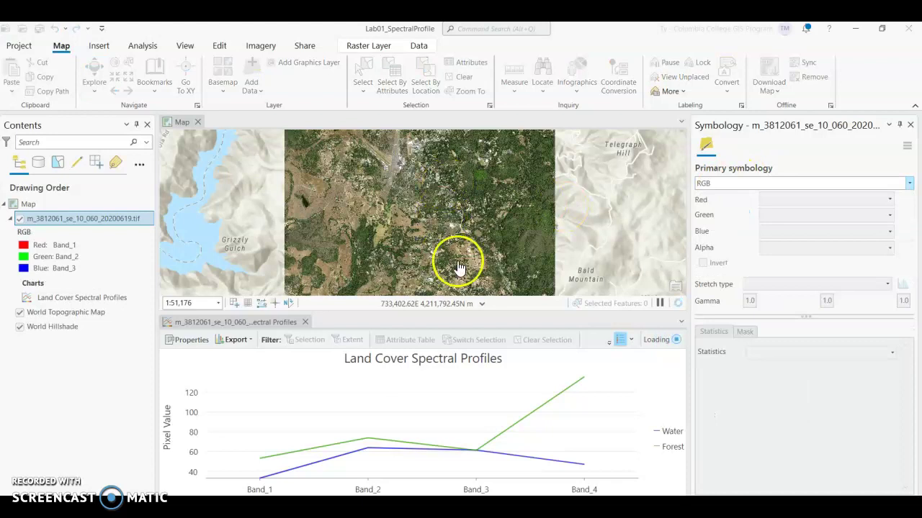
pyautogui.click(243, 343)
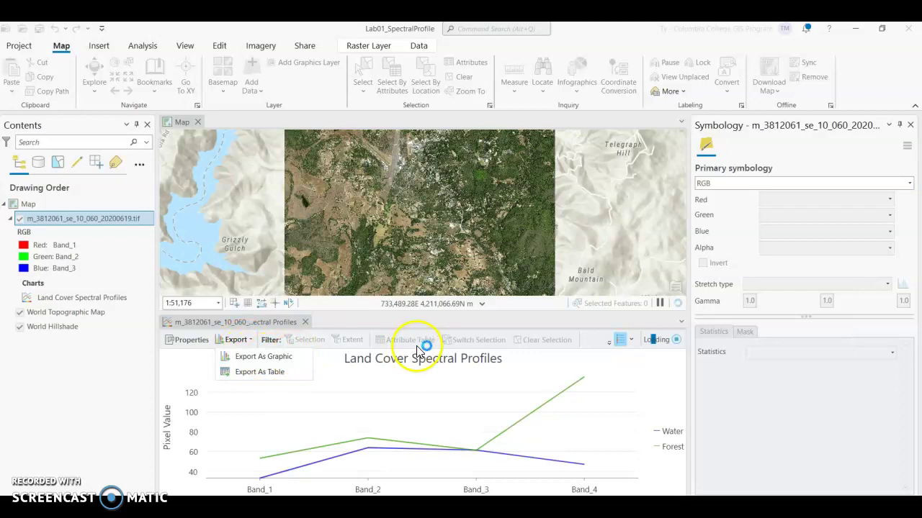